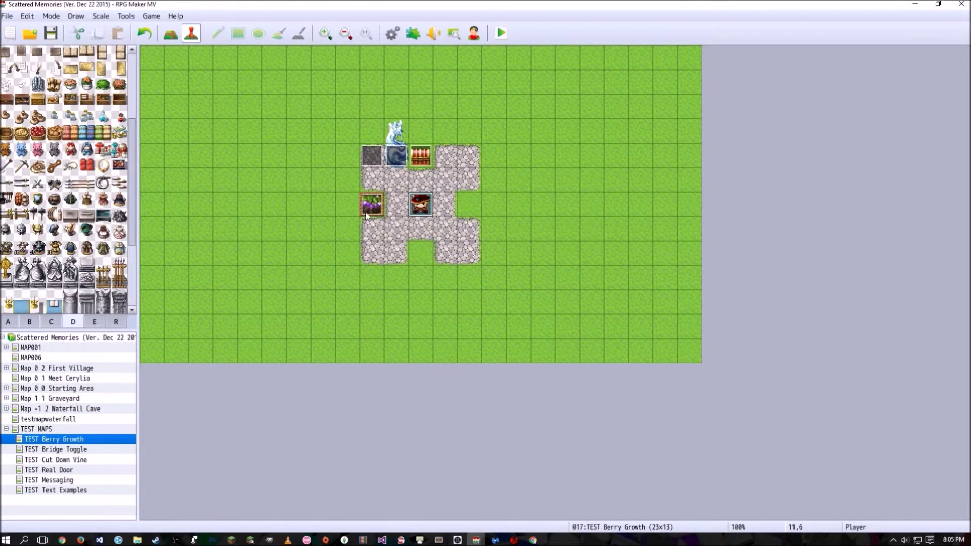
Look through the character sheets offered for the bush event's image, and leave the event unchanged.
double_click(257, 316)
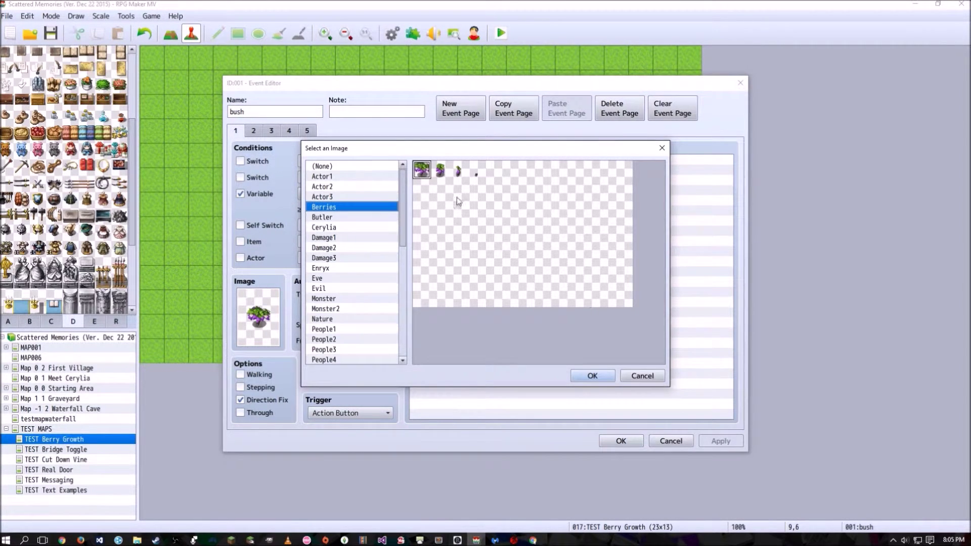
left_click(343, 217)
key("e")
key("v")
key("e")
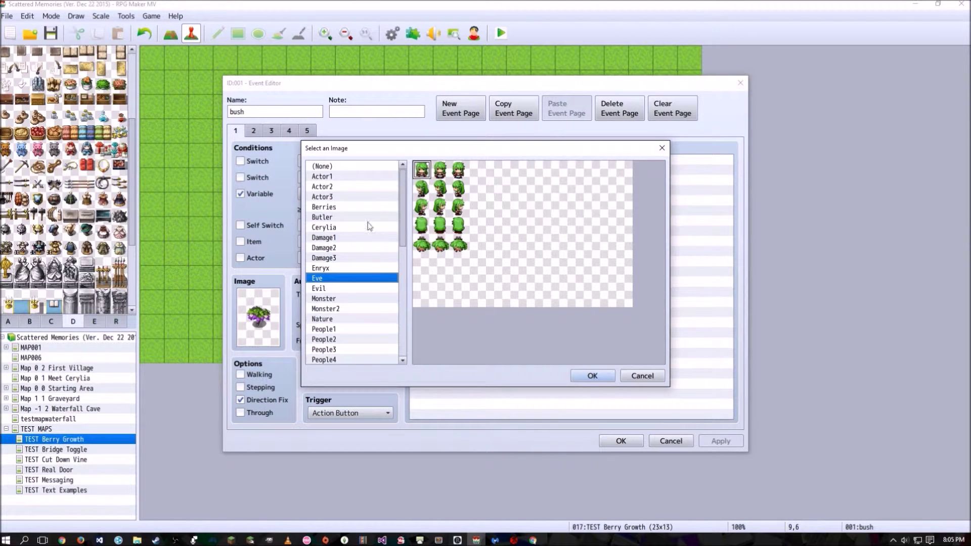
key("p")
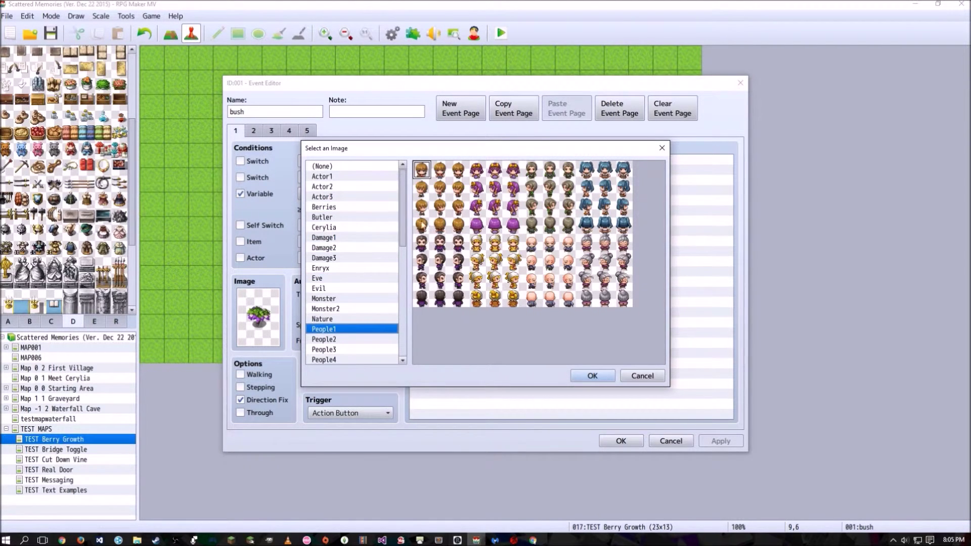
left_click(379, 220)
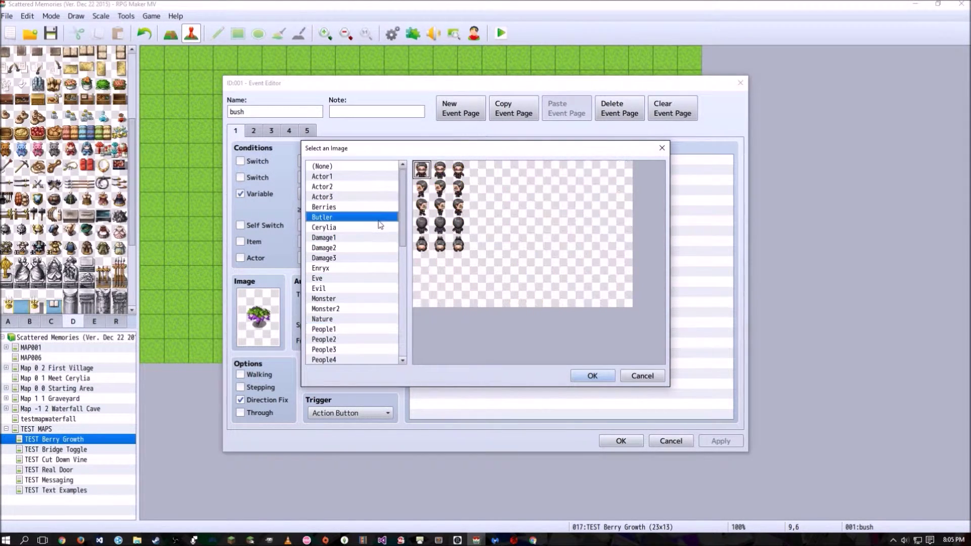
left_click(357, 206)
left_click(642, 375)
left_click(671, 441)
Look through the tiles in tileset E of the TEST Berry Growth map.
left_click(95, 321)
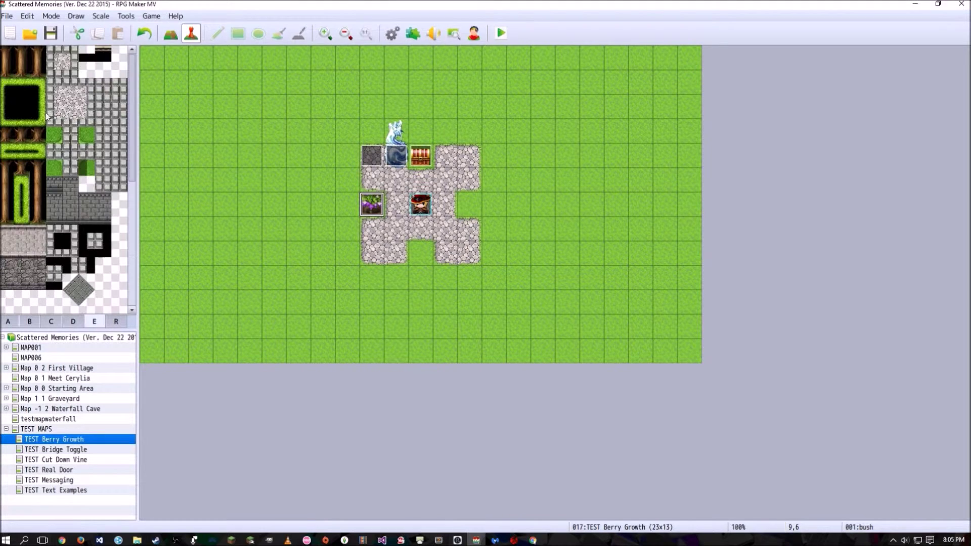
scroll(74, 149, "down", 3)
scroll(79, 192, "down", 3)
scroll(82, 233, "up", 8)
left_click(71, 167)
Examine the growth-stage sprites in the Berries sheet used for the bush event's image.
double_click(378, 205)
double_click(257, 317)
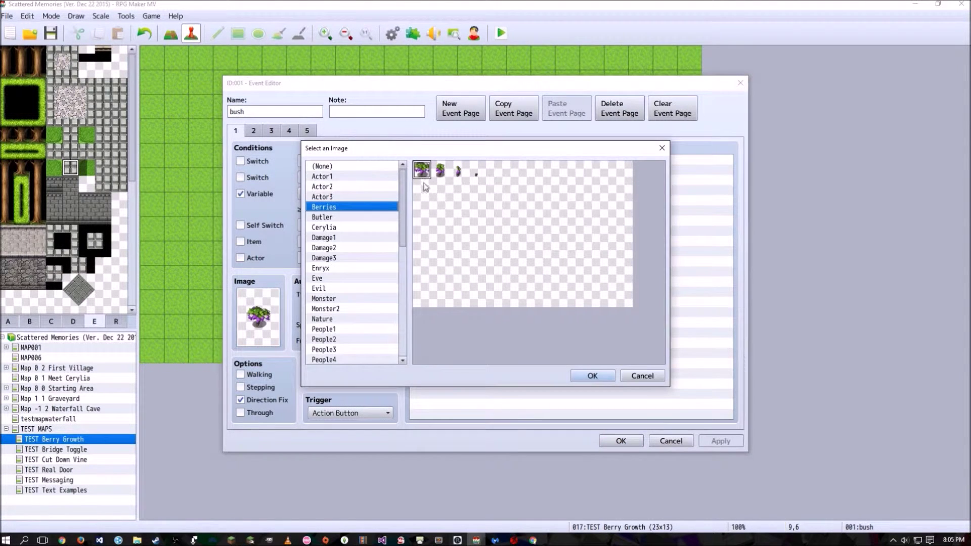
left_click(340, 218)
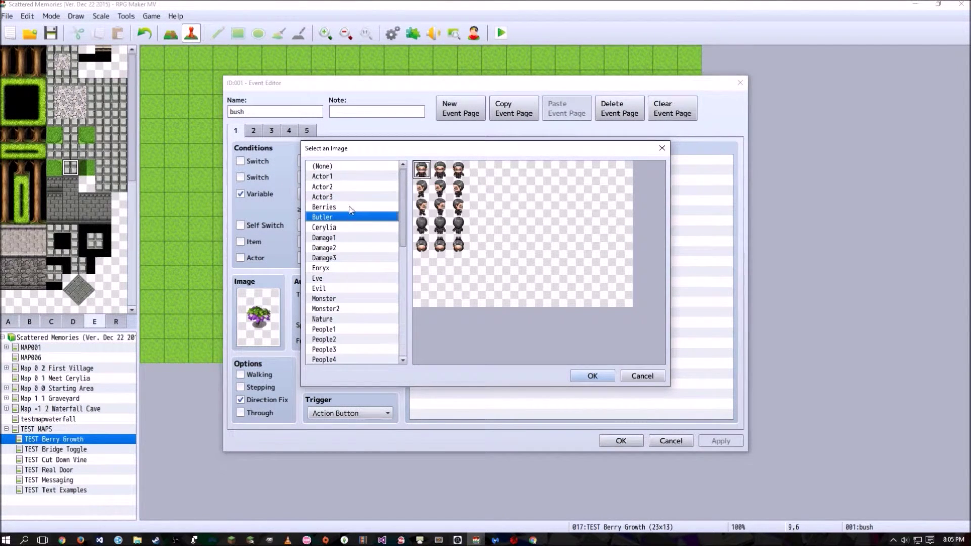
left_click(351, 209)
left_click(442, 162)
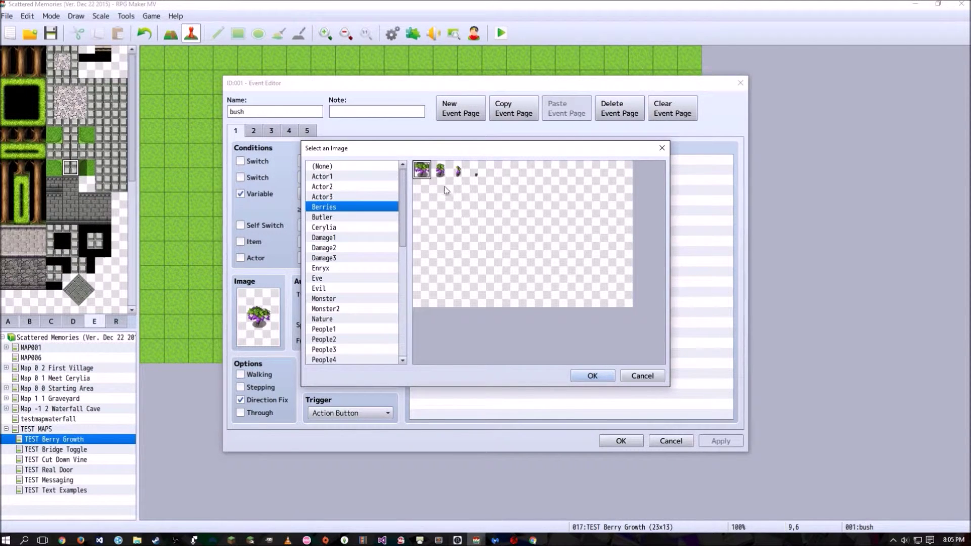
left_click(443, 172)
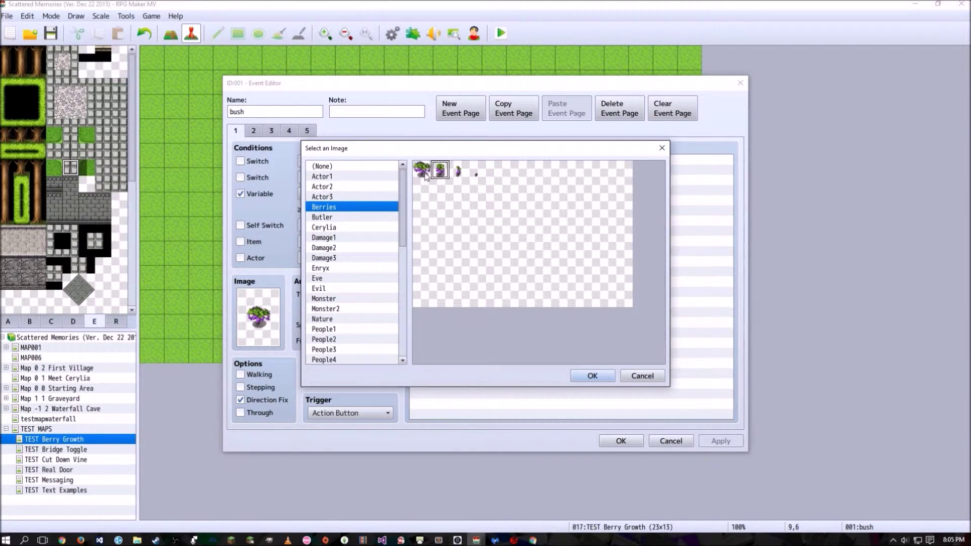
left_click(462, 177)
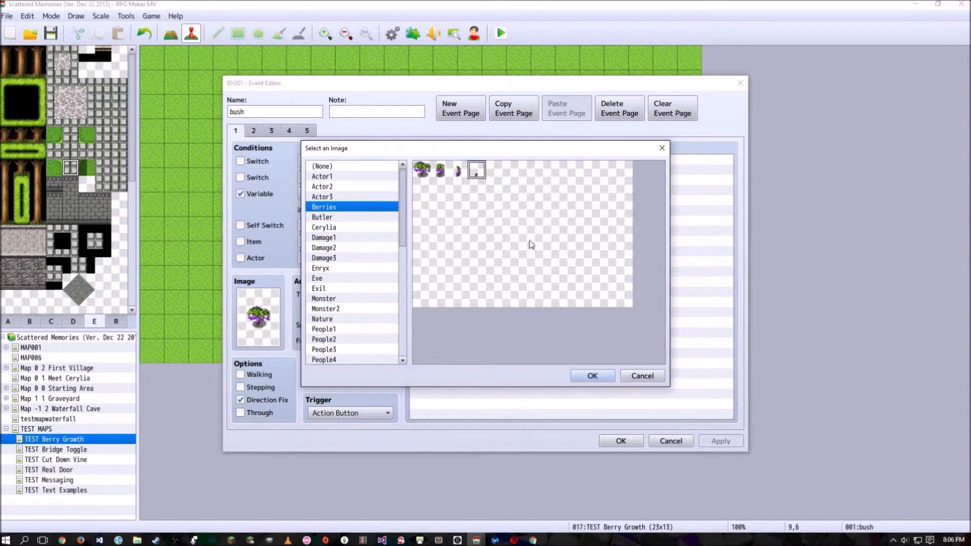
left_click(604, 374)
left_click(621, 441)
Examine the icon set available for the Watering Jug item in the database.
left_click(392, 33)
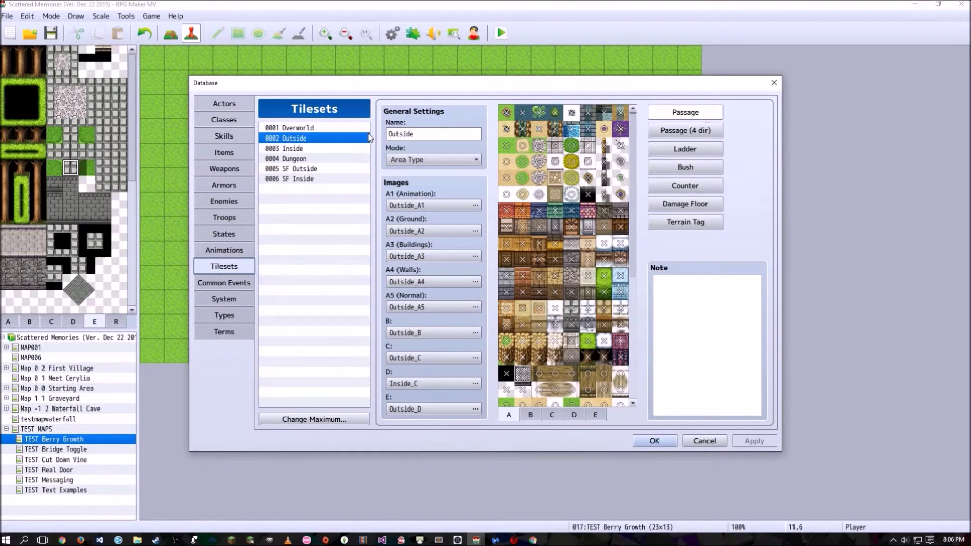
left_click(230, 169)
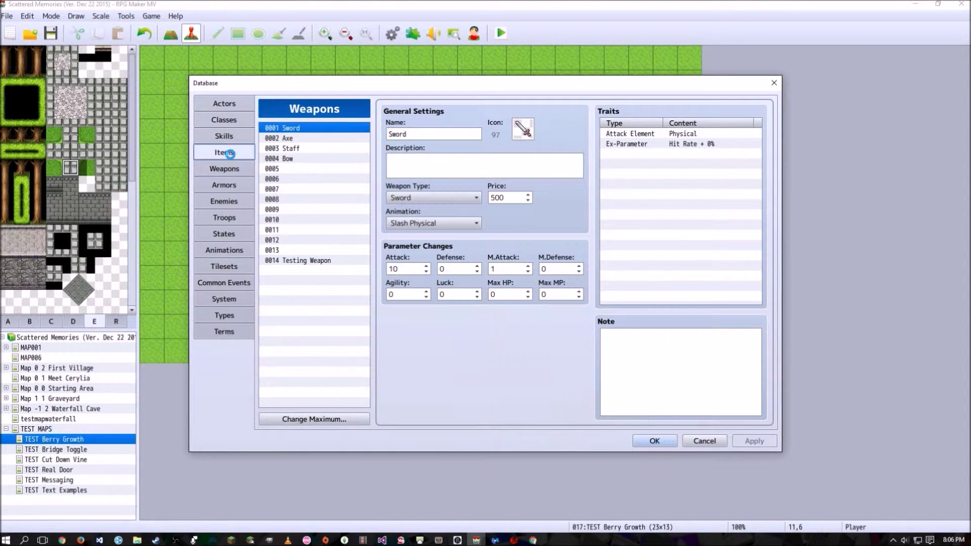
left_click(225, 152)
left_click(317, 160)
double_click(522, 129)
scroll(493, 248, "down", 2)
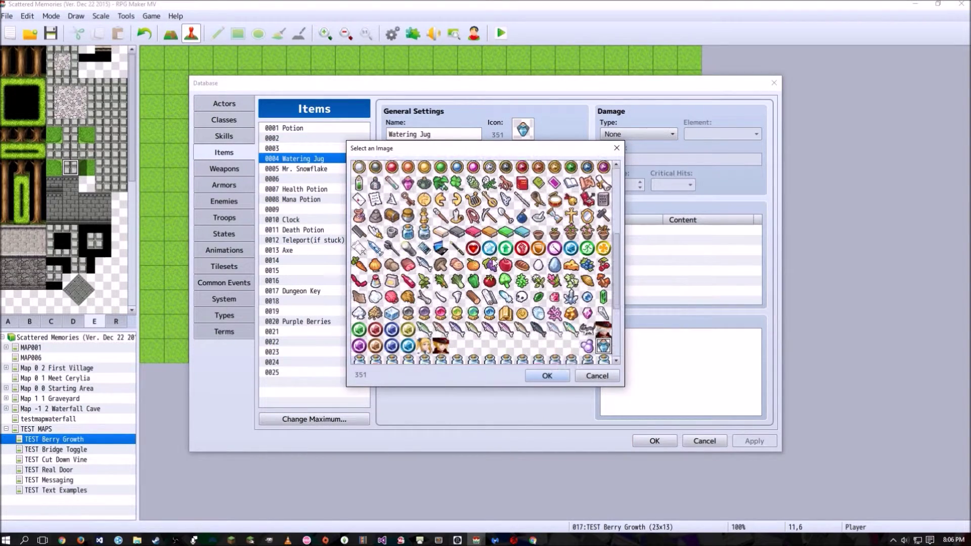
scroll(506, 248, "up", 2)
scroll(505, 247, "up", 5)
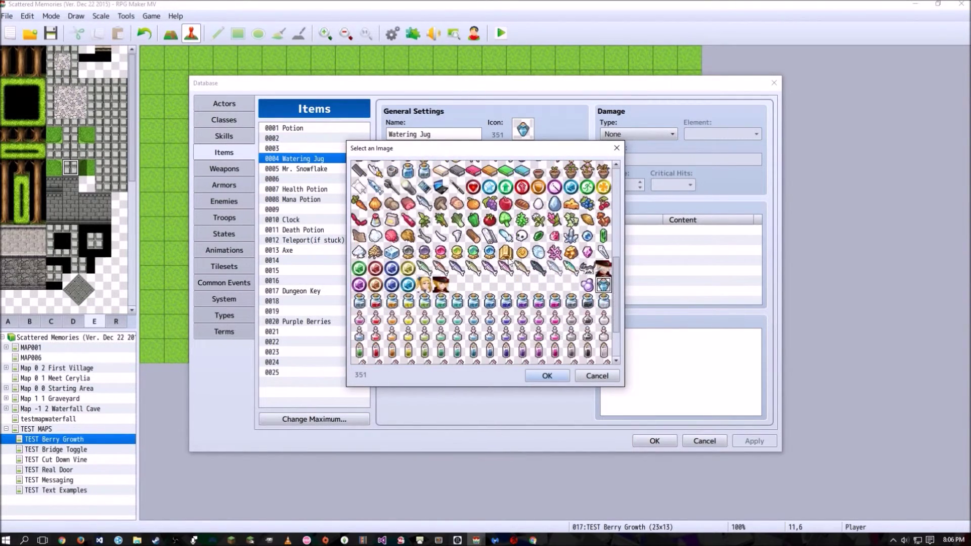
scroll(528, 254, "down", 10)
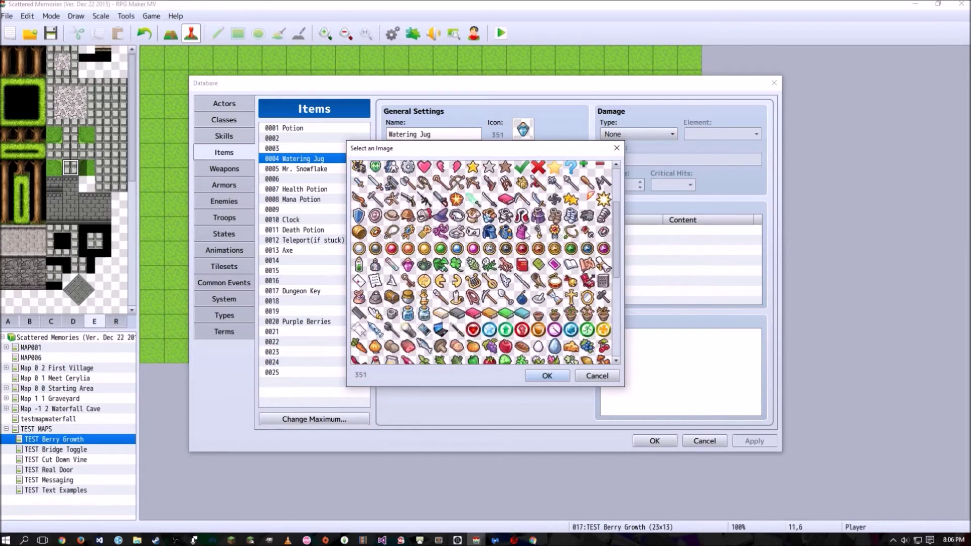
scroll(452, 248, "up", 3)
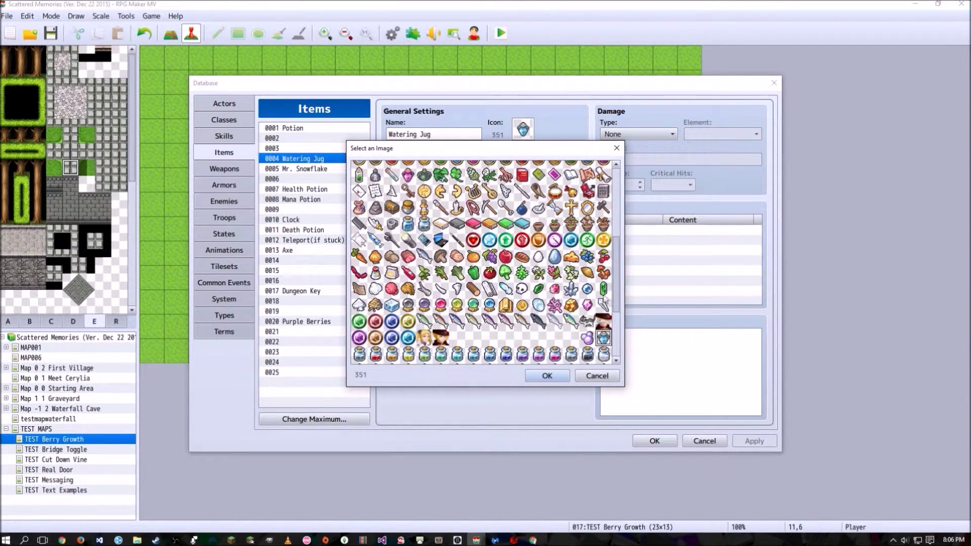
Set the Watering Jug's icon to 179 and try to switch it back to the blue jug icon.
double_click(408, 175)
double_click(522, 129)
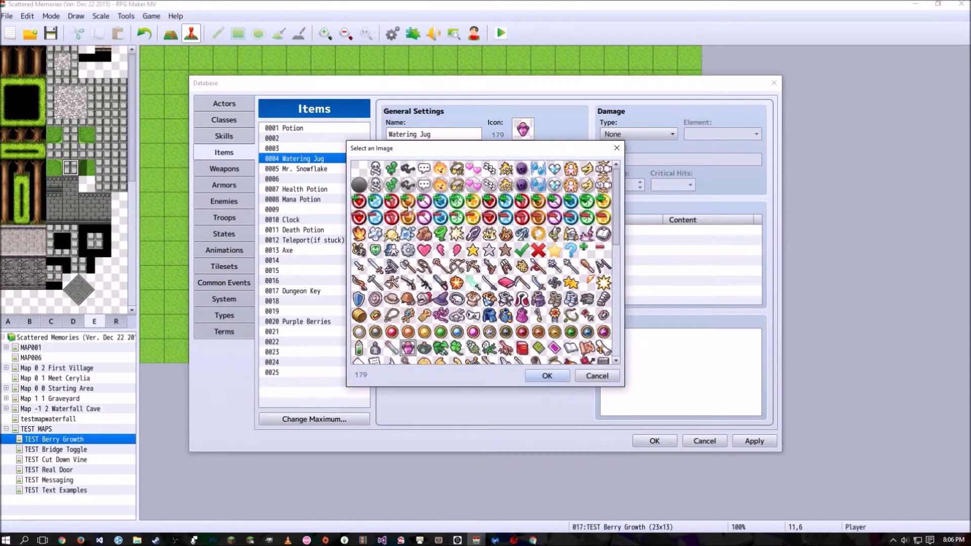
scroll(432, 327, "down", 4)
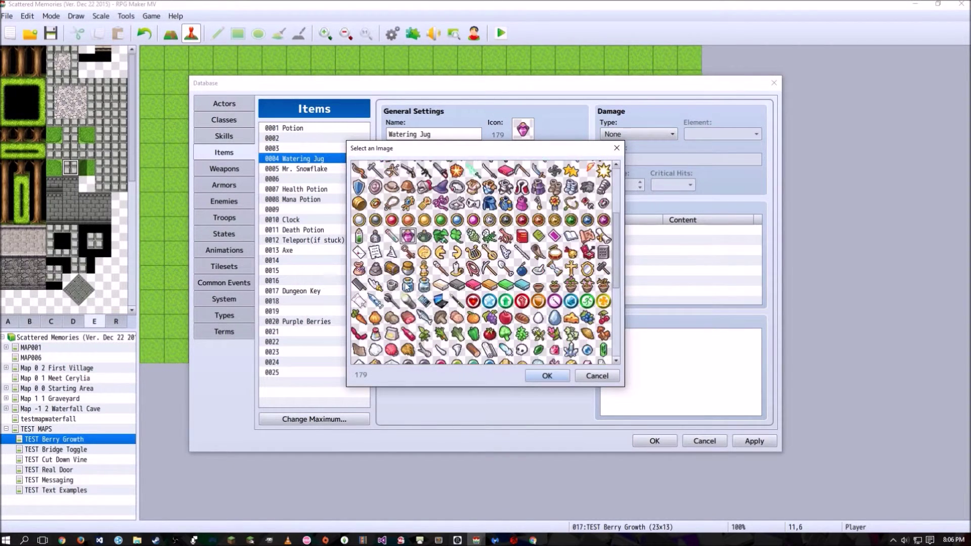
left_click(602, 343)
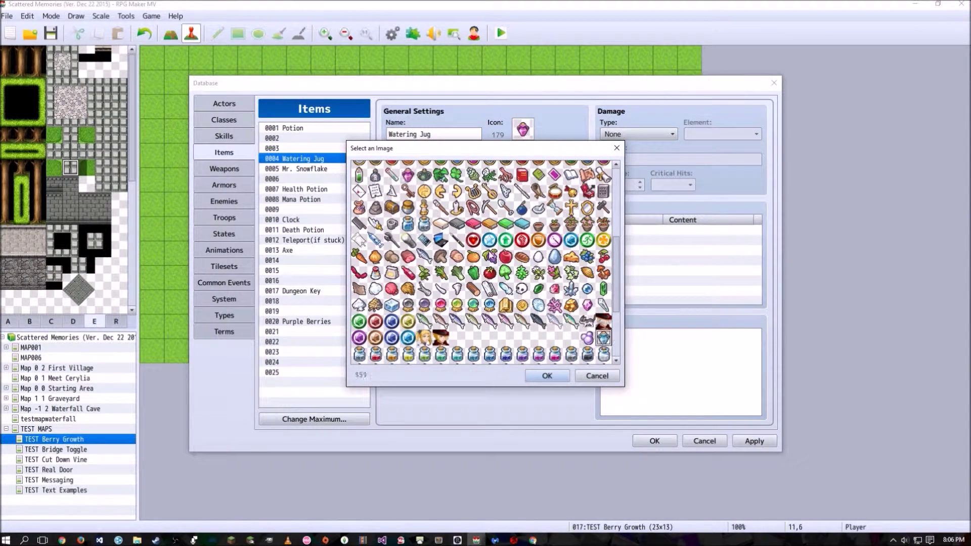
left_click(596, 375)
Review the Purple Berries item and its icon in the icon set, and the Watering Jug item's settings.
left_click(337, 322)
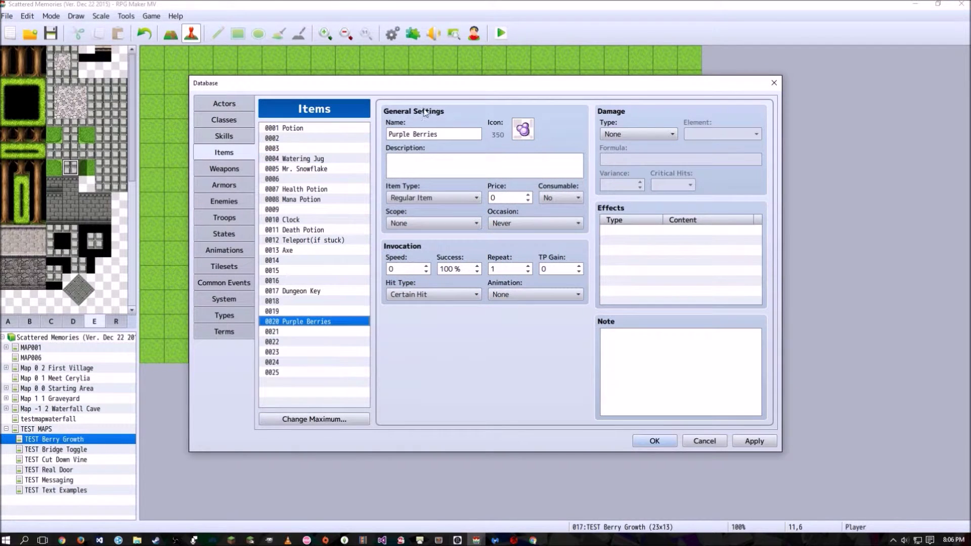
left_click(524, 130)
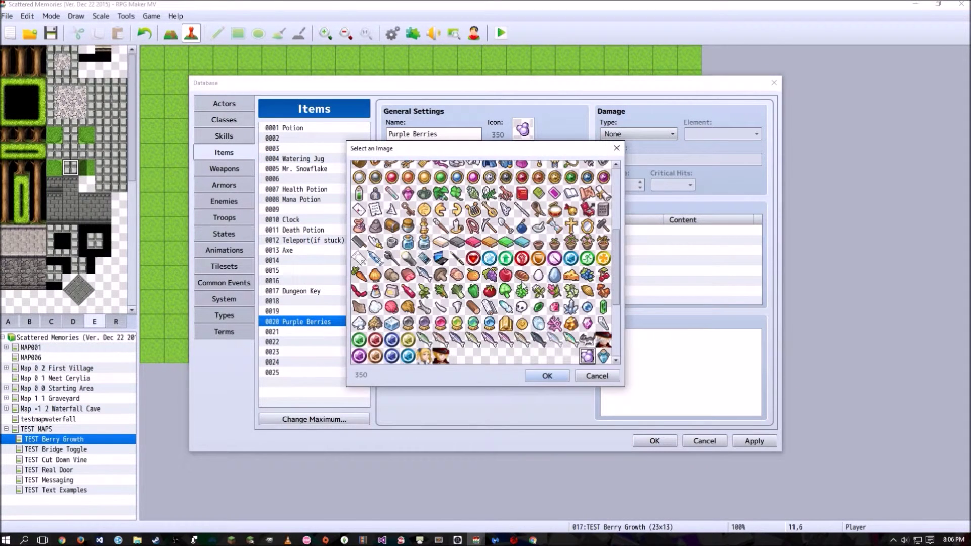
left_click(358, 178)
scroll(575, 270, "down", 2)
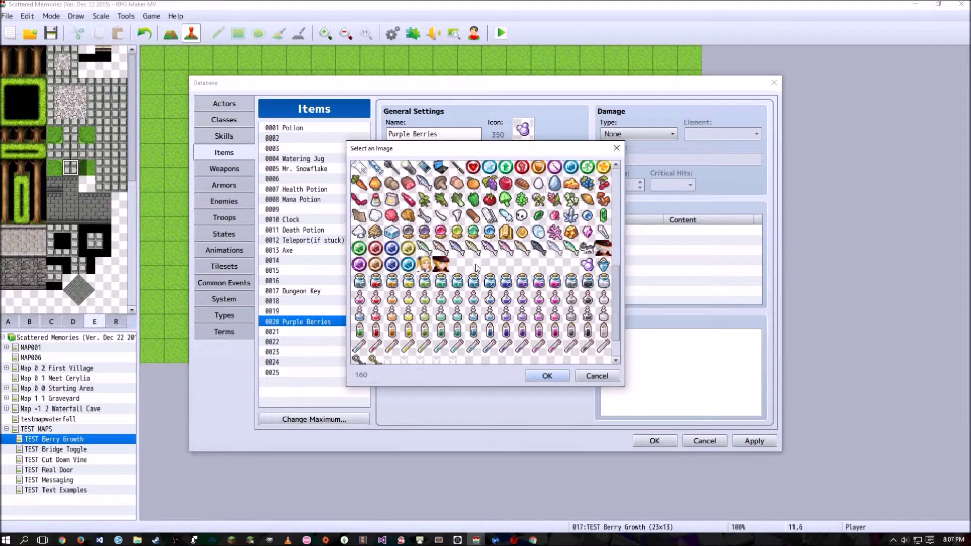
scroll(571, 303, "down", 1)
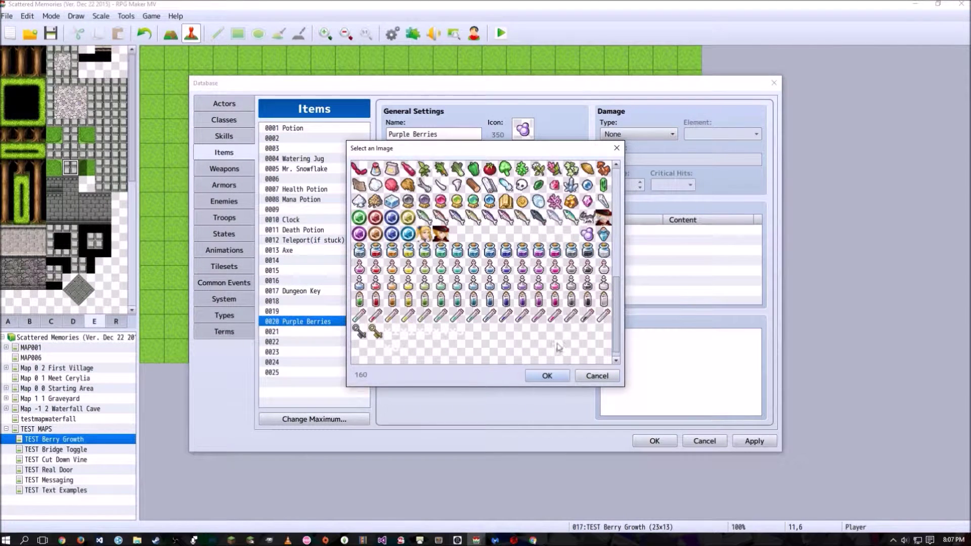
left_click(590, 377)
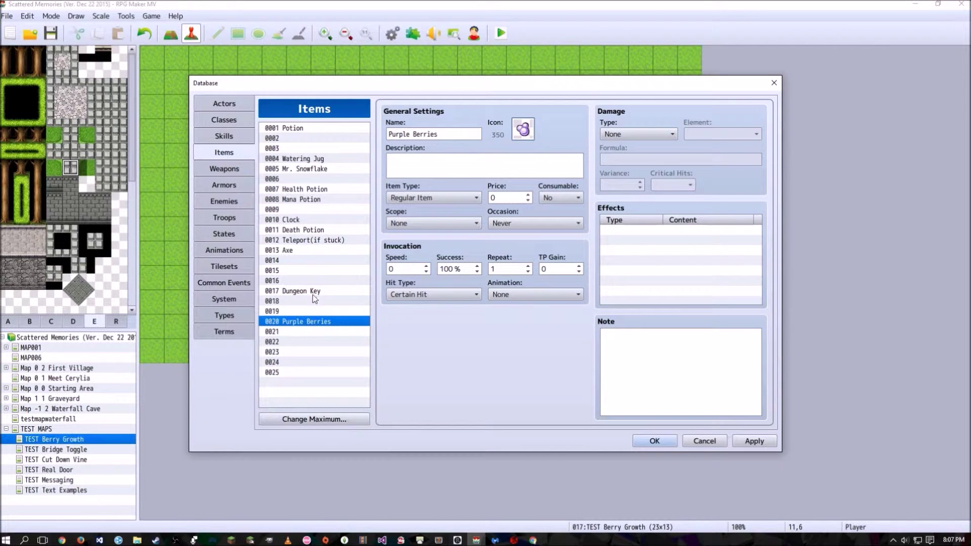
left_click(314, 160)
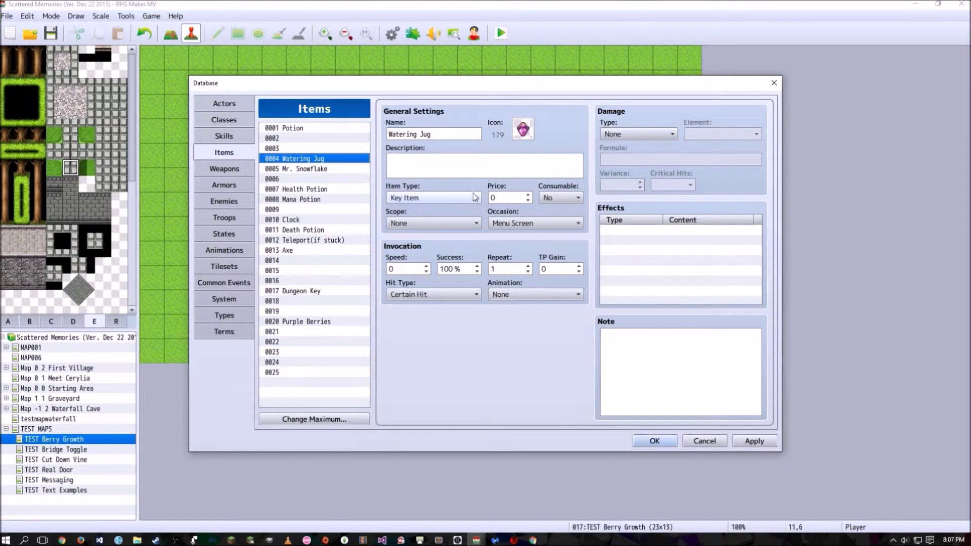
Examine the Clock common event's commands from start to end, and close the database without keeping changes.
left_click(224, 266)
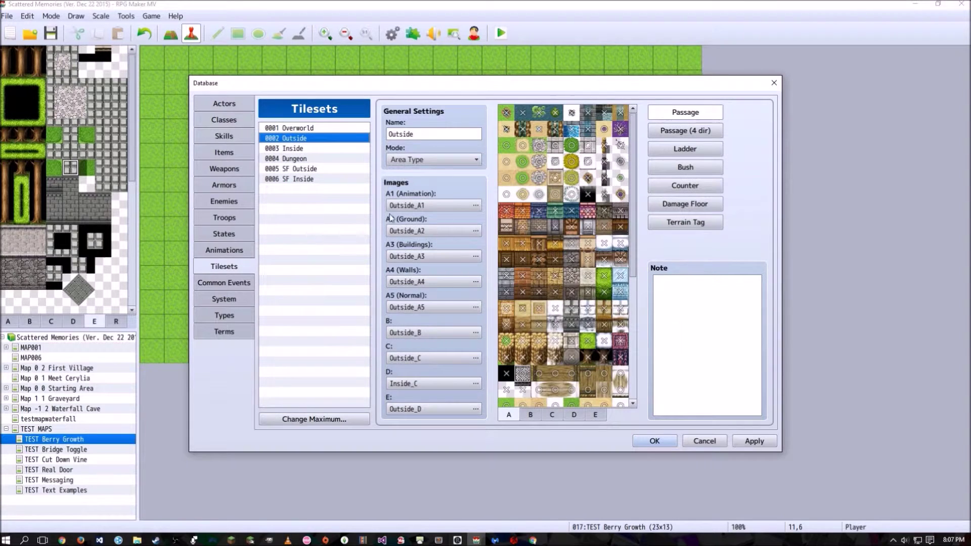
left_click(224, 282)
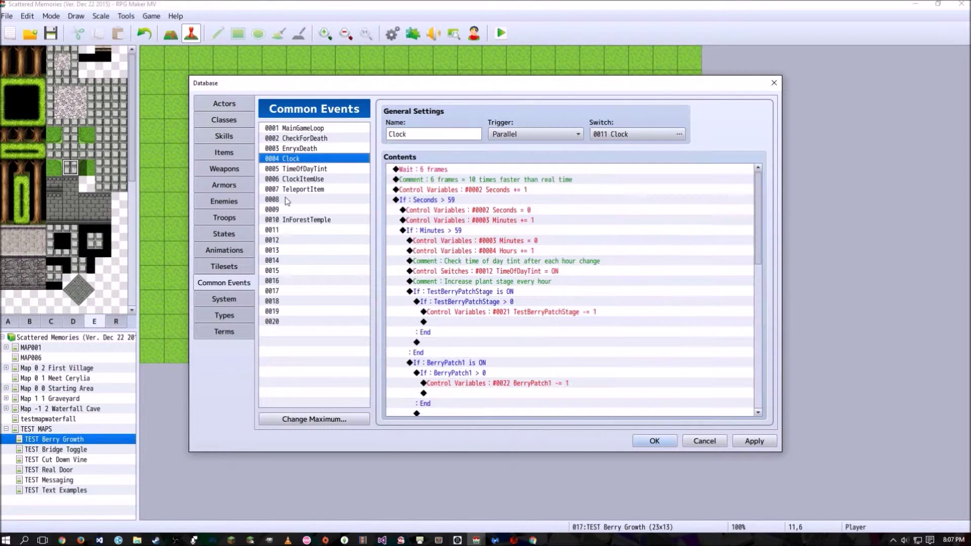
double_click(408, 132)
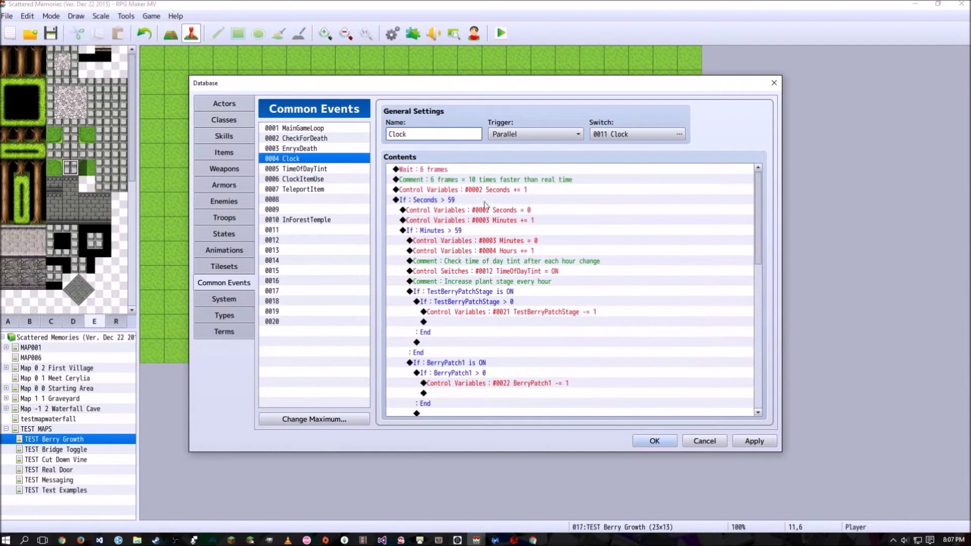
left_click(440, 169)
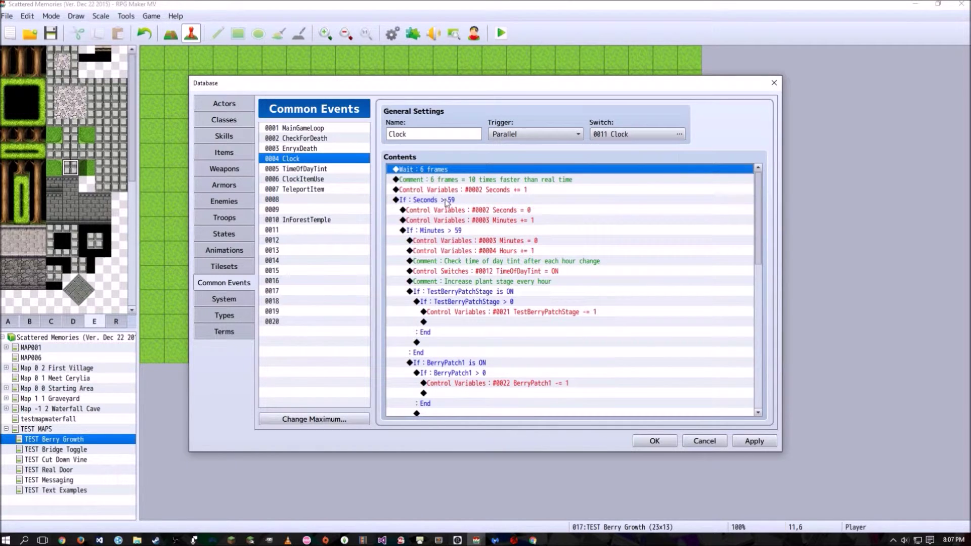
left_click_drag(761, 207, 766, 372)
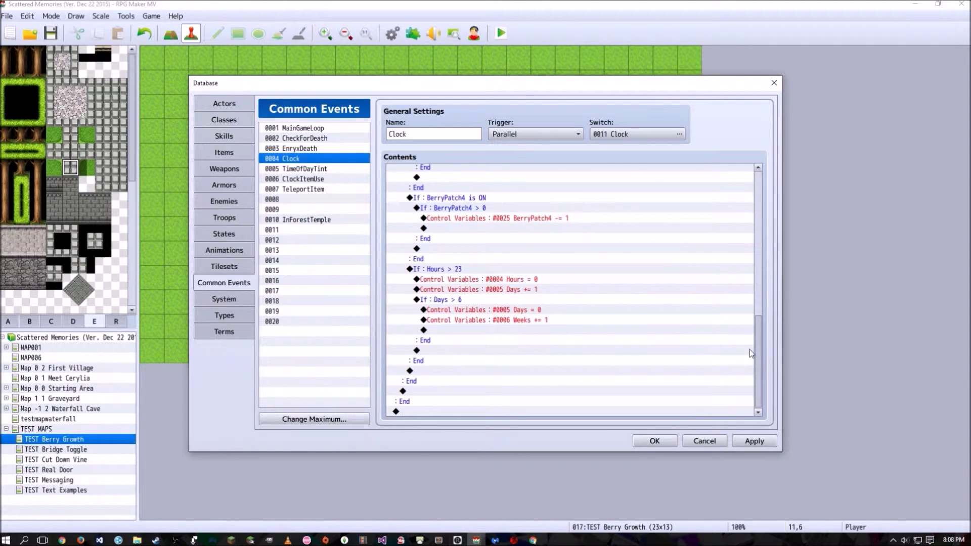
left_click_drag(754, 366, 757, 216)
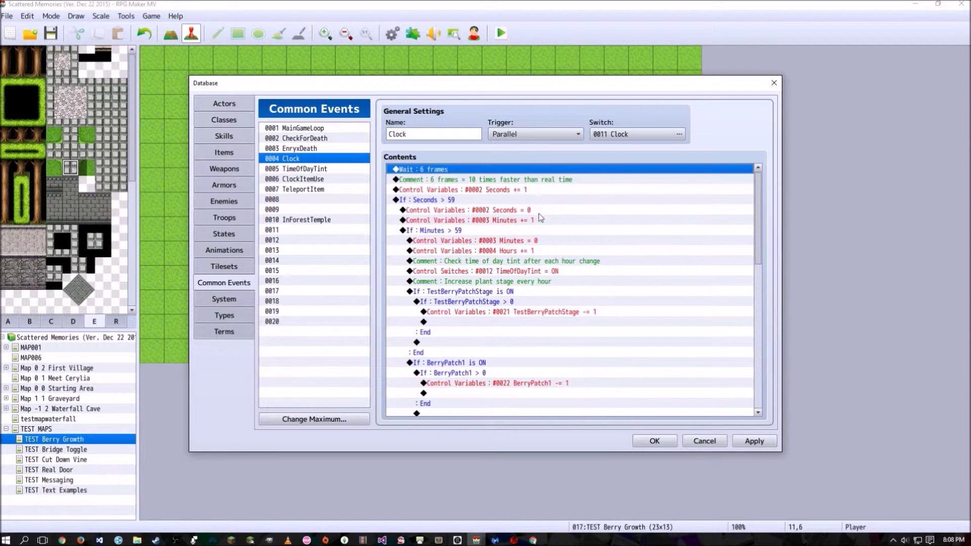
key("Escape")
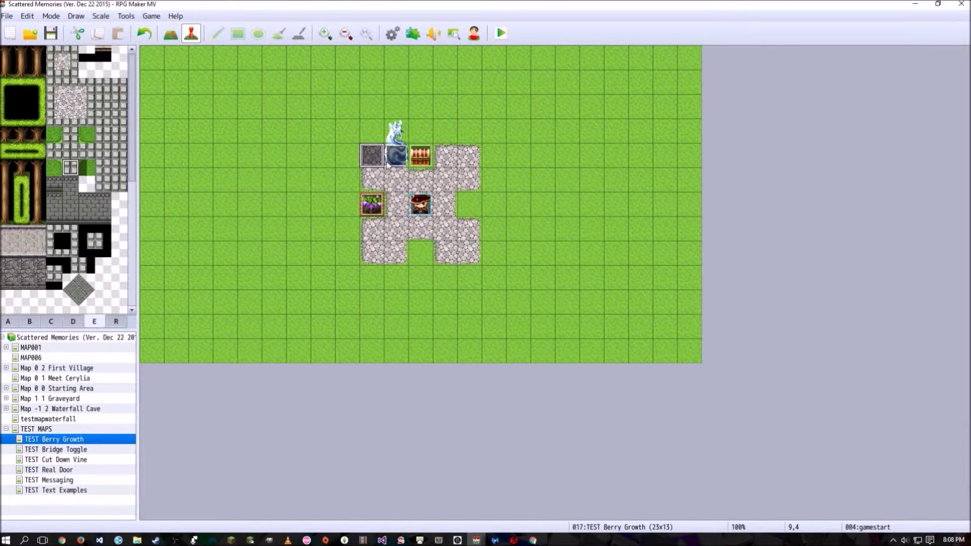
Examine both pages of the gamestart event and its Clock switch and TestBerryPatchStage variable commands.
double_click(367, 158)
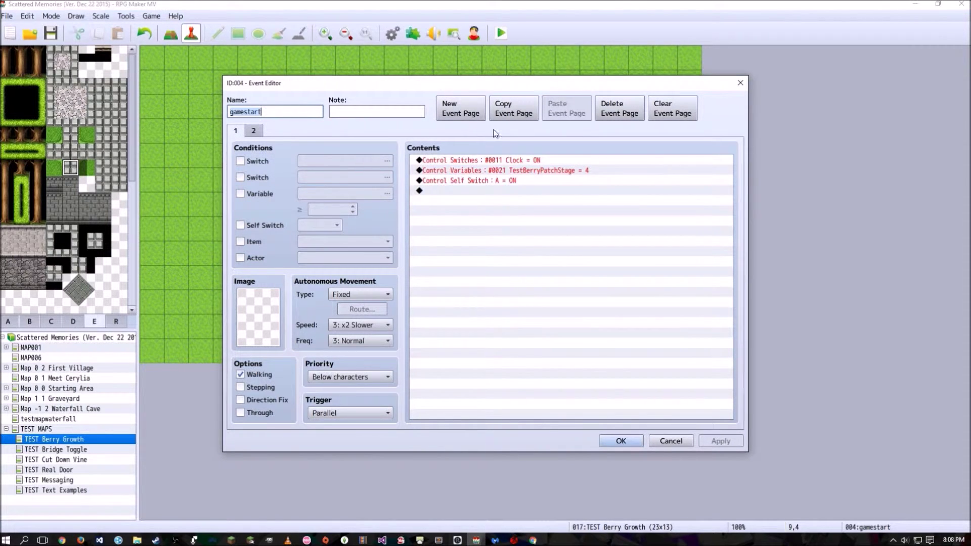
left_click(508, 171)
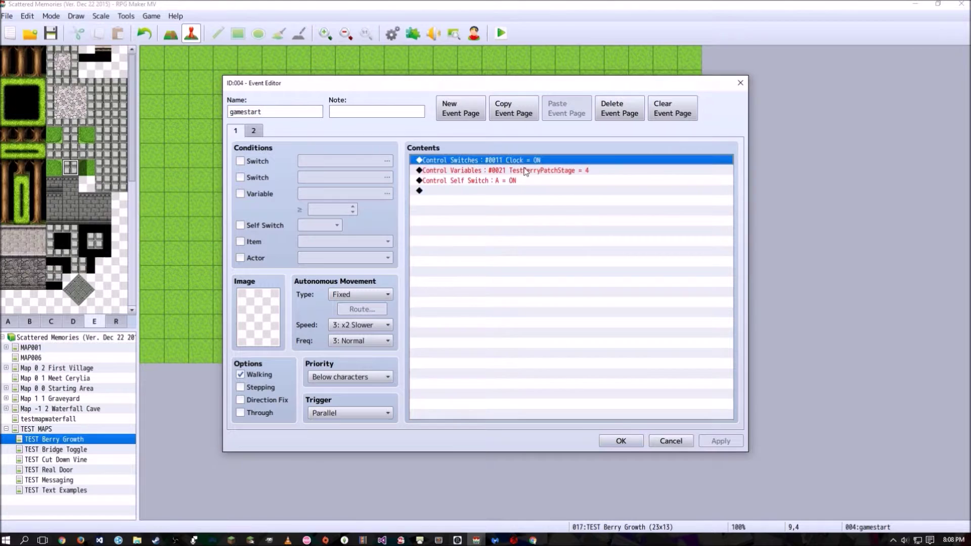
left_click(253, 131)
left_click(235, 132)
left_click(548, 174)
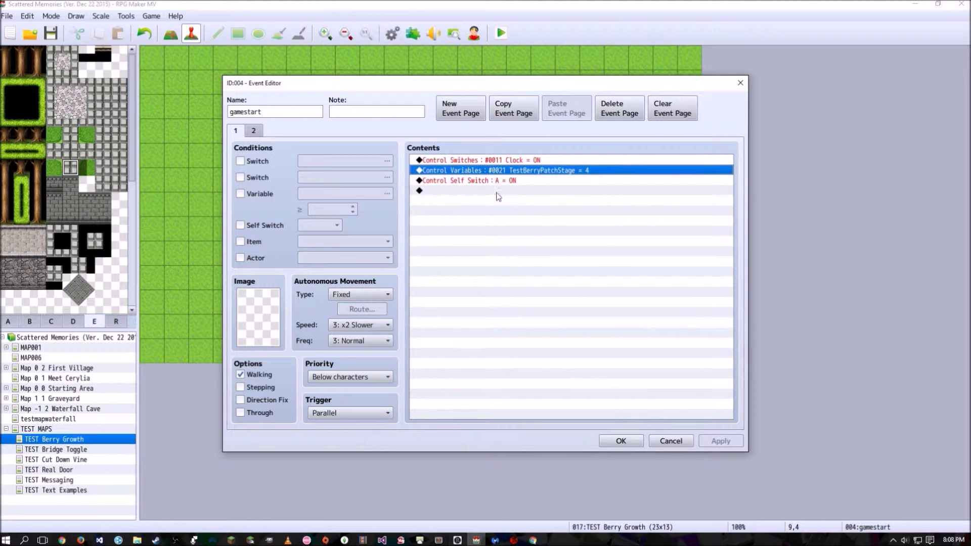
Close the gamestart event and examine the plus one hour event's text, choices and Minutes variable command.
left_click(516, 182)
left_click(632, 444)
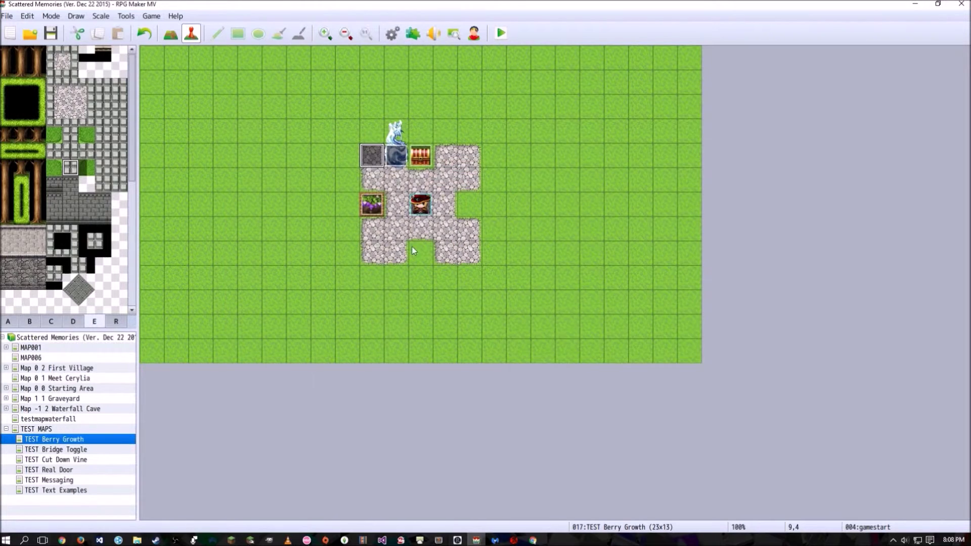
double_click(395, 155)
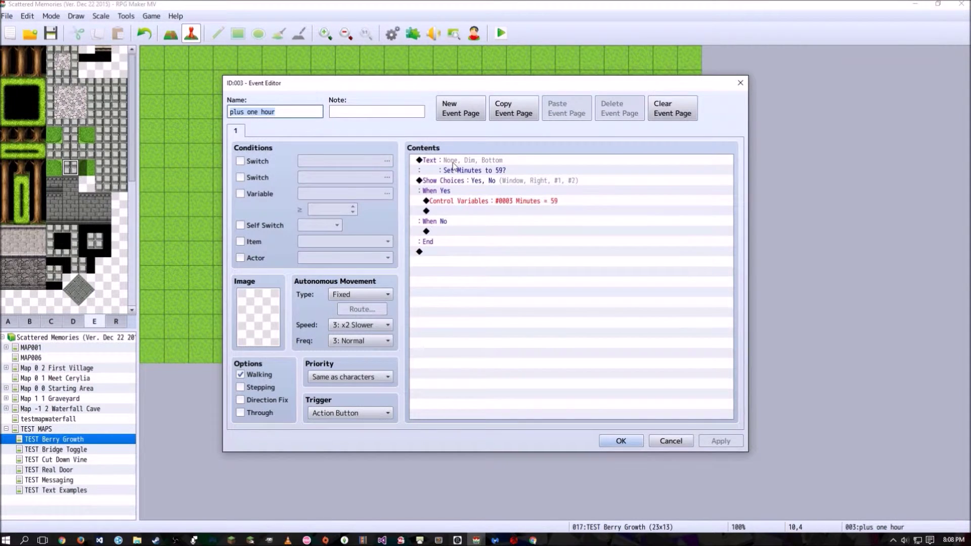
left_click(481, 173)
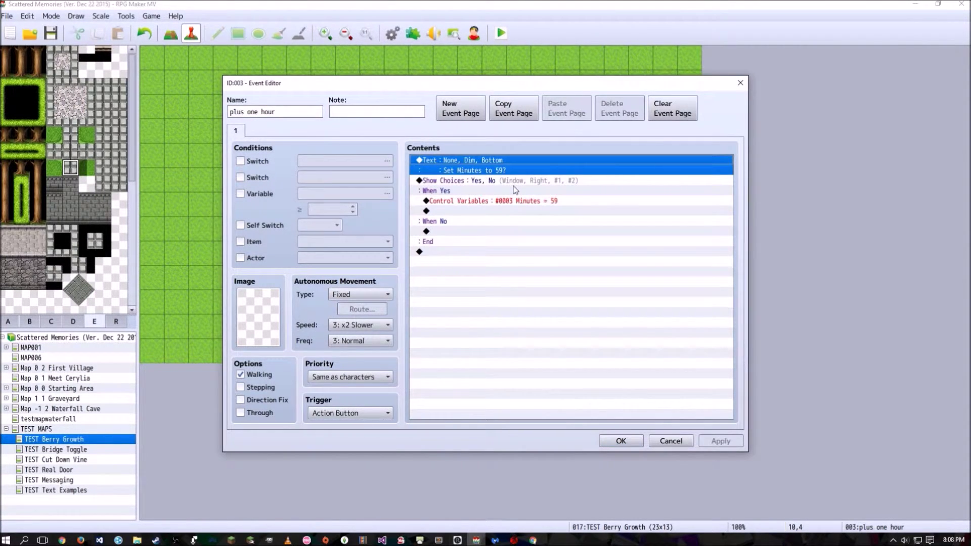
left_click(469, 181)
left_click(506, 201)
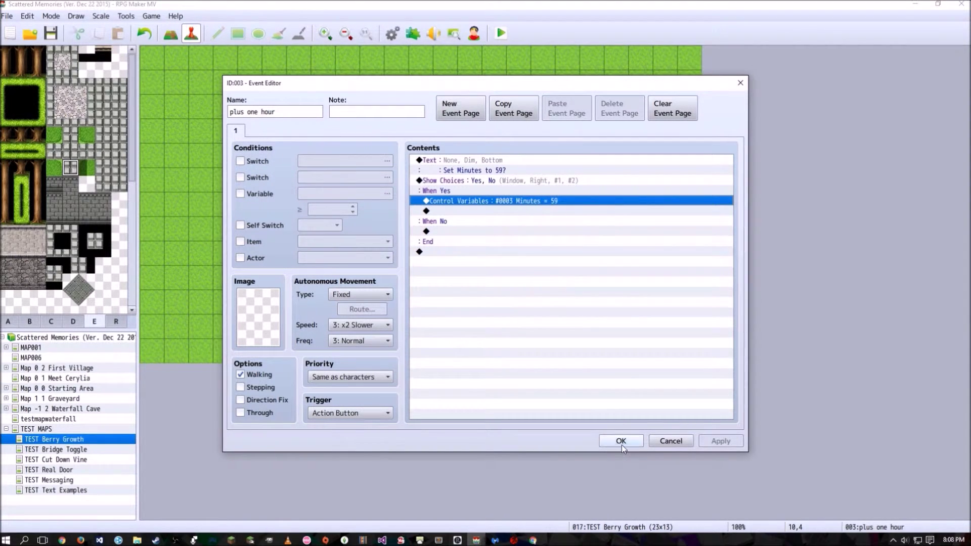
Inspect the plus one hour event's Minutes command and the time variables from Seconds to Weeks, keeping the variable set to 0003 Minutes.
double_click(542, 210)
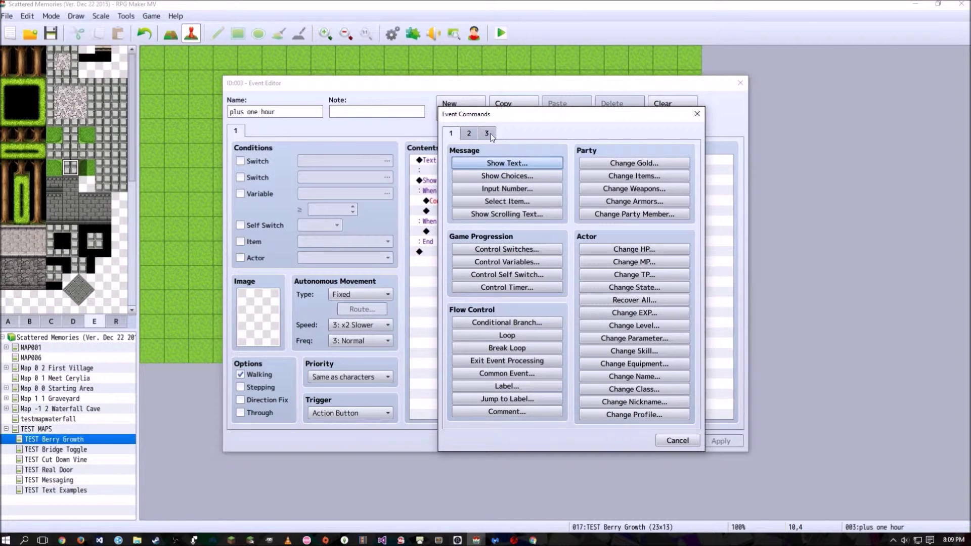
left_click(696, 114)
double_click(556, 201)
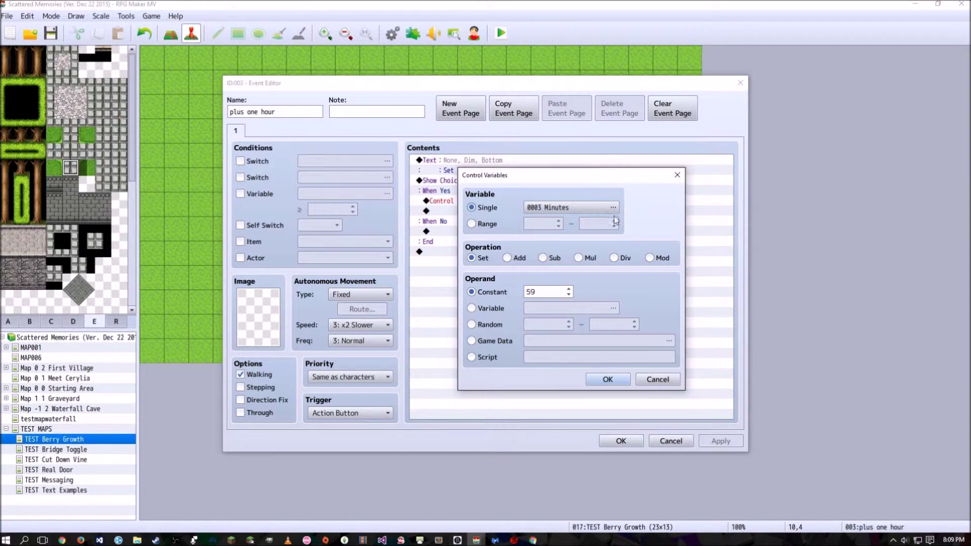
left_click(583, 206)
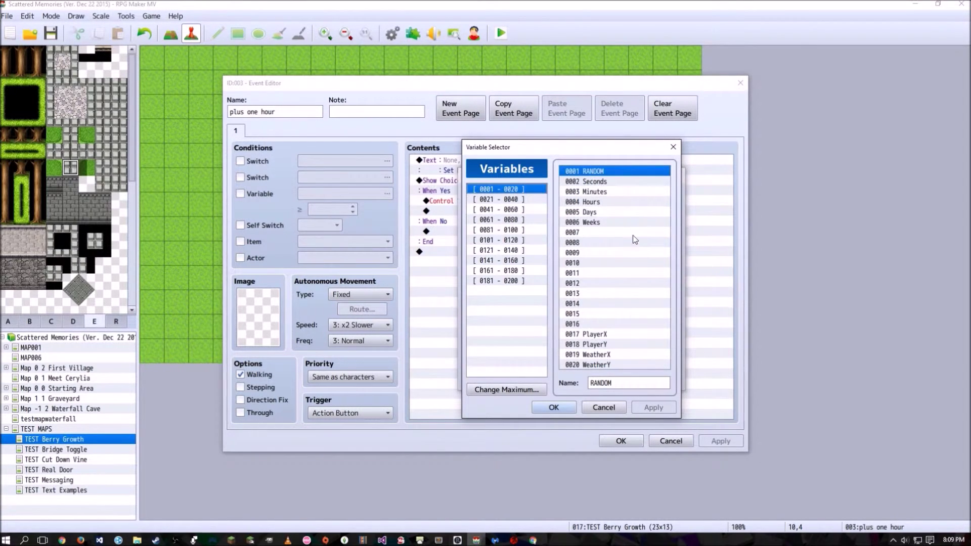
left_click(626, 181)
left_click(636, 192)
left_click(636, 202)
left_click(637, 213)
left_click(636, 224)
key("Return")
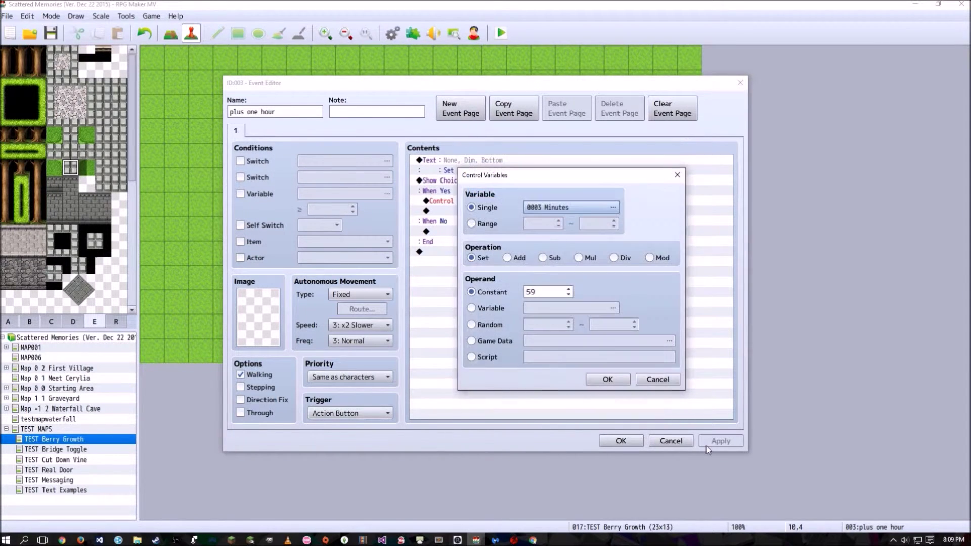
left_click(632, 375)
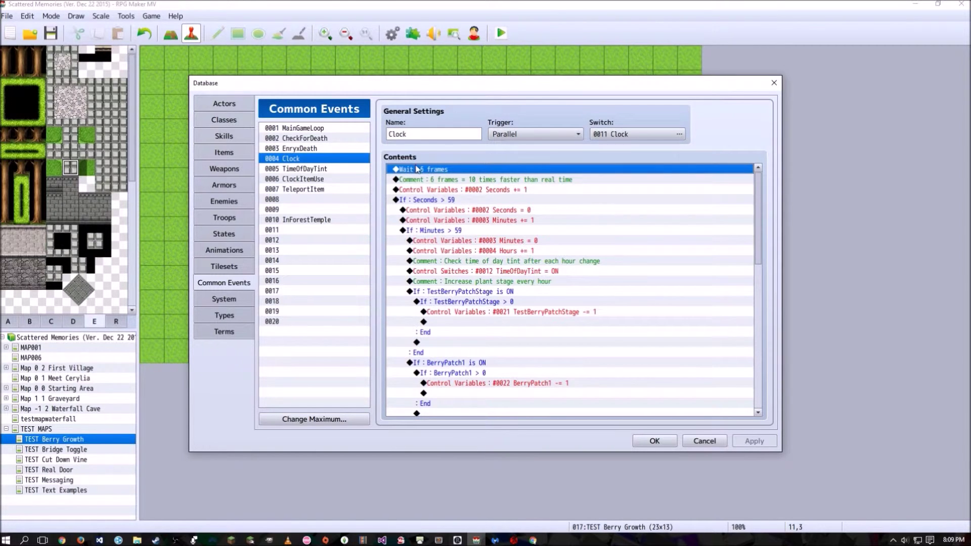
Examine how the Clock common event adds seconds and carries them over into Minutes and Hours.
left_click(461, 190)
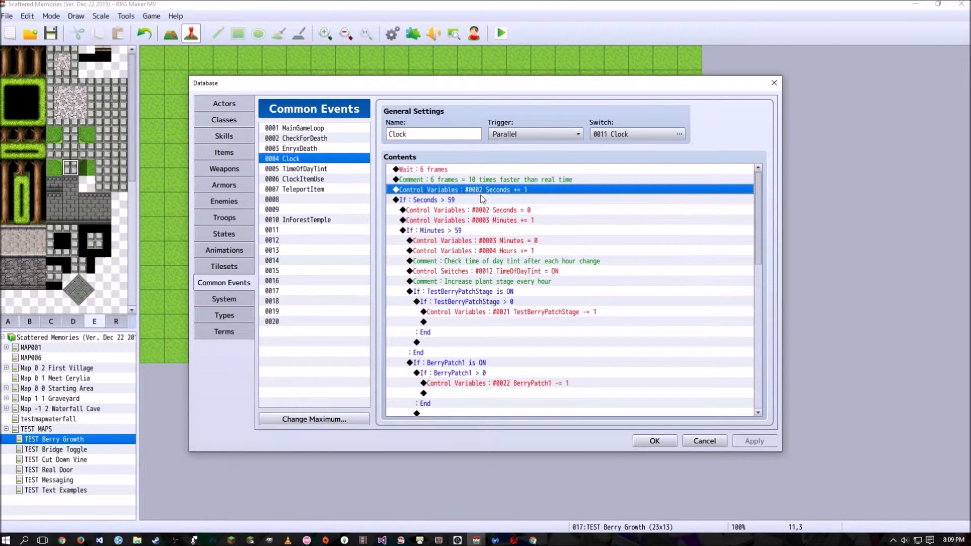
left_click(457, 199)
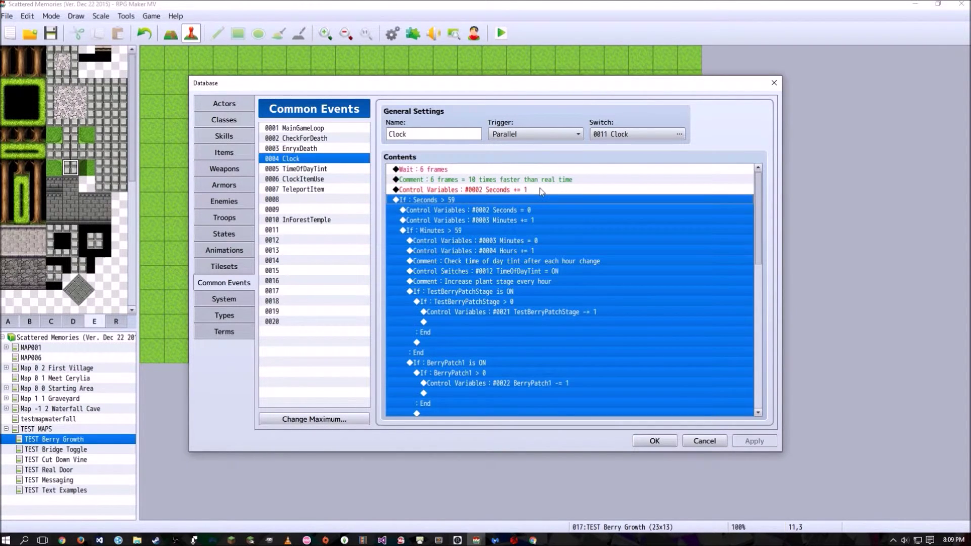
left_click(553, 211)
left_click(556, 221)
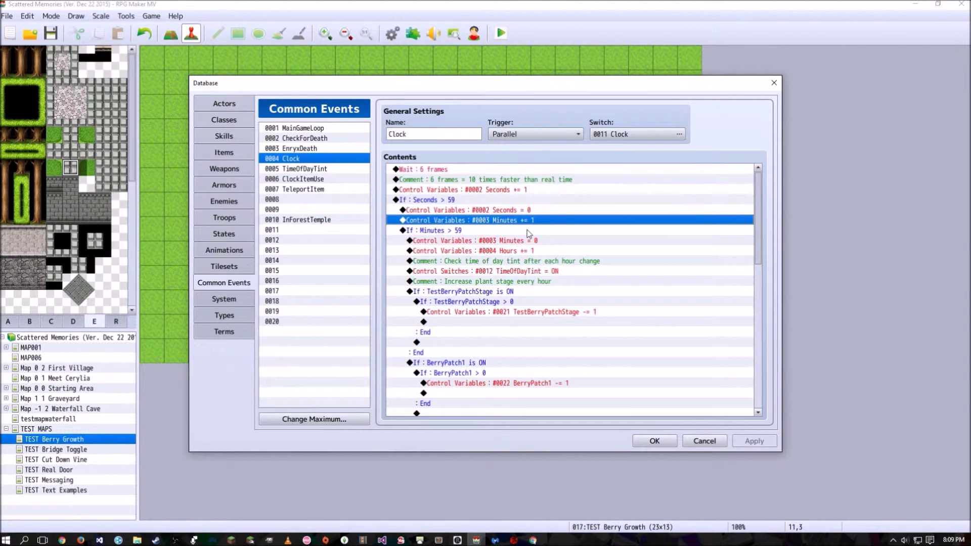
left_click(531, 210)
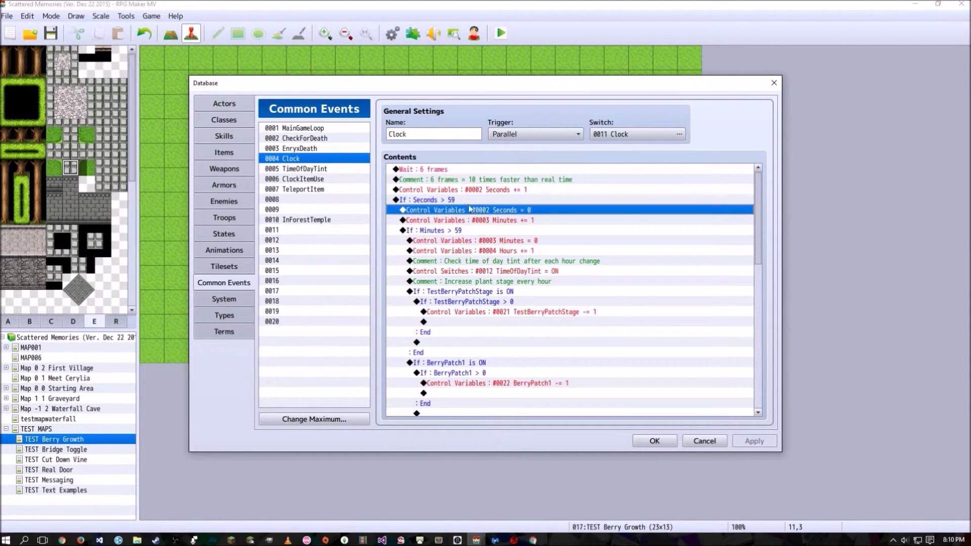
left_click(540, 221)
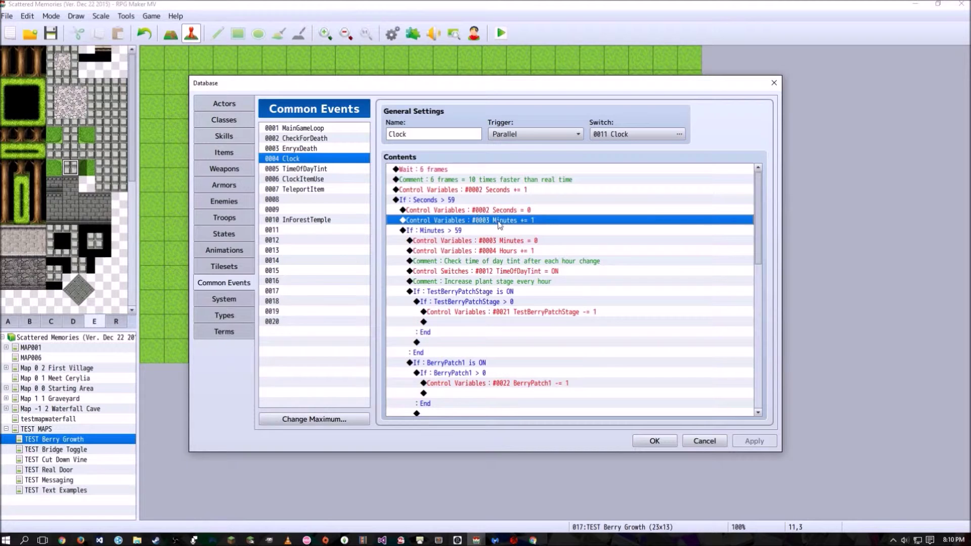
left_click(445, 231)
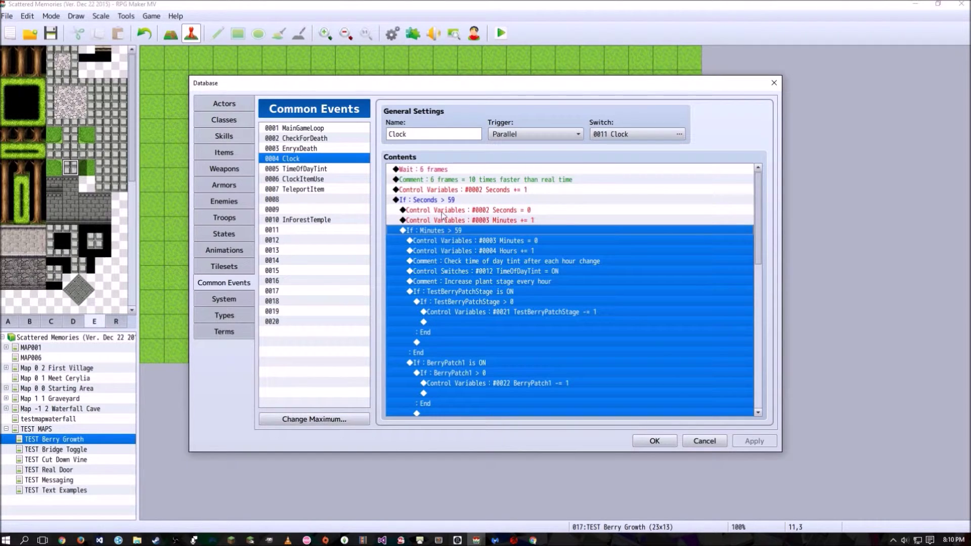
left_click(505, 241)
left_click(525, 250)
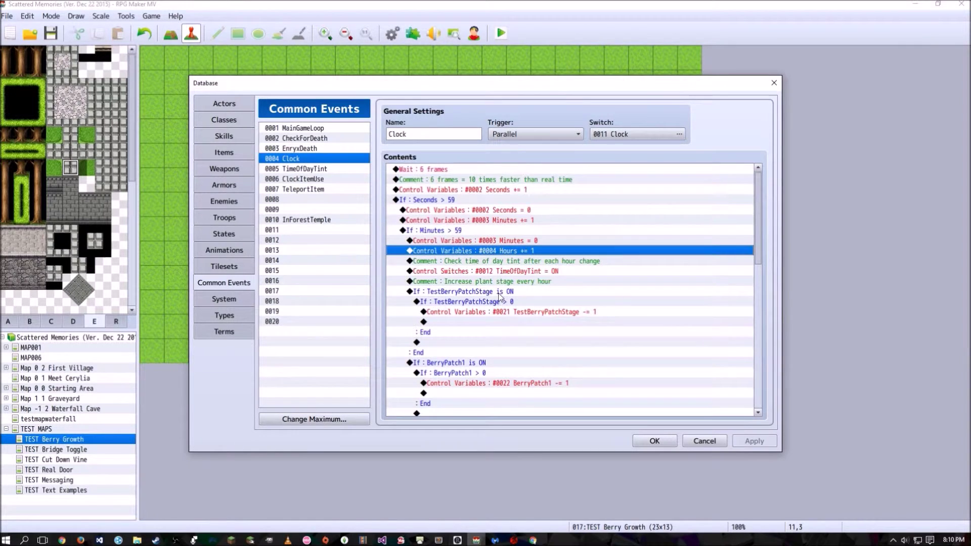
Examine the Clock common event's Hours > 23 condition and its Hours, Days and Weeks commands.
scroll(496, 263, "down", 2)
scroll(483, 268, "down", 10)
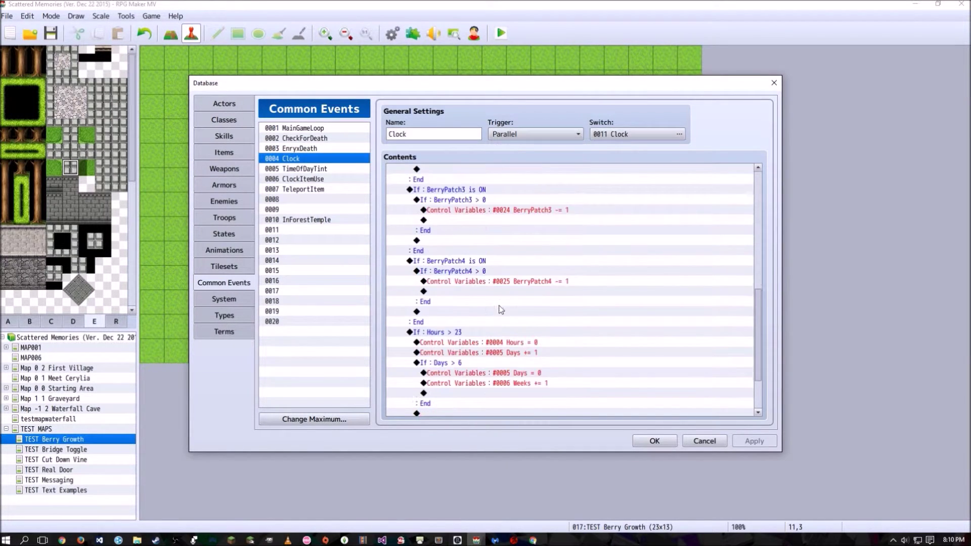
left_click(477, 280)
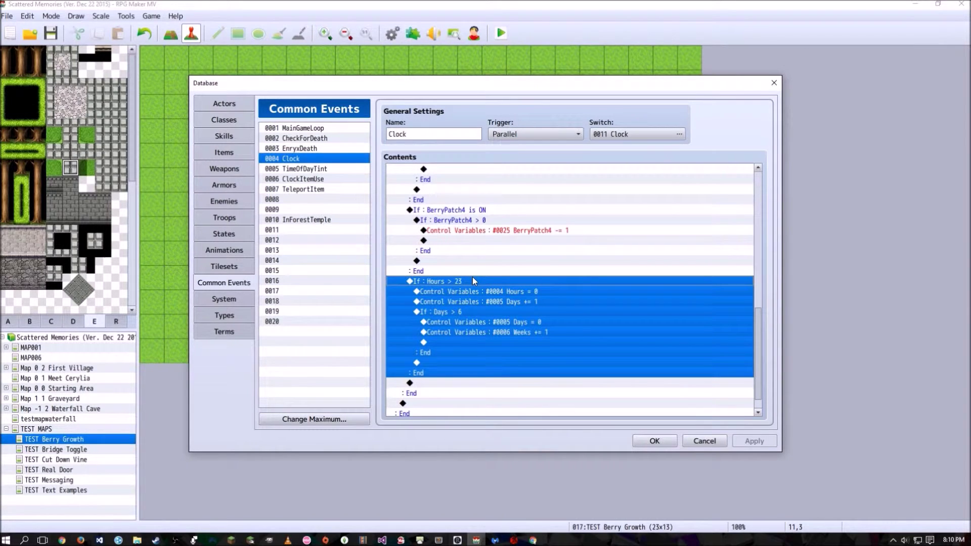
left_click(514, 288)
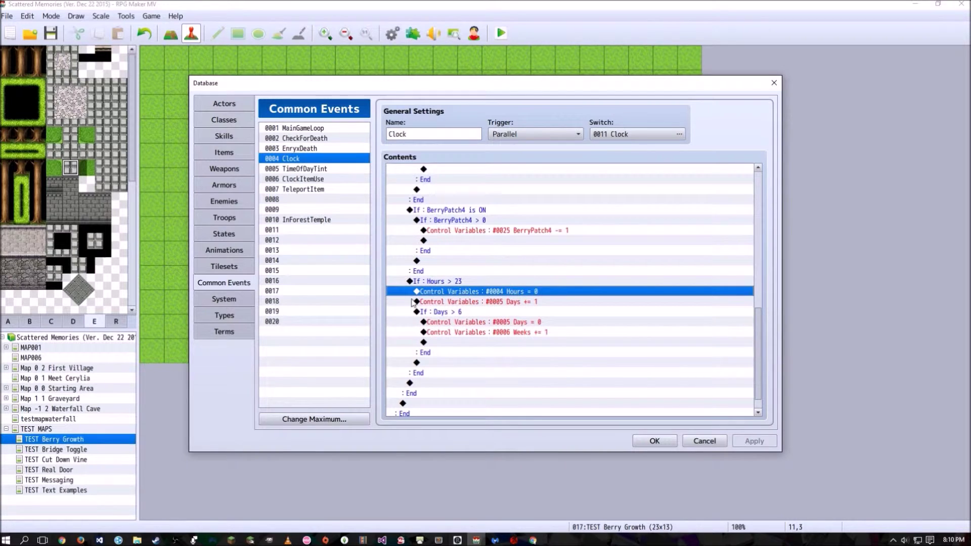
left_click(465, 284)
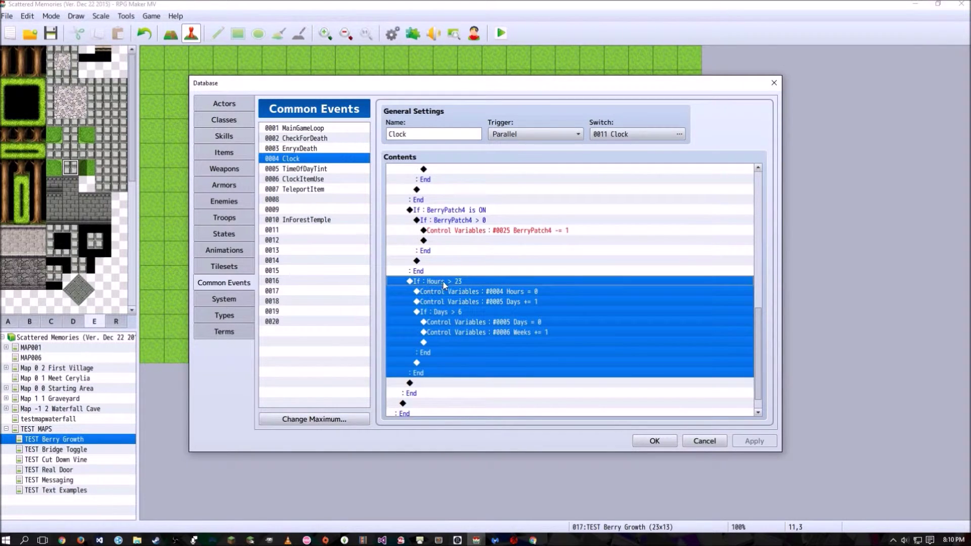
left_click(499, 294)
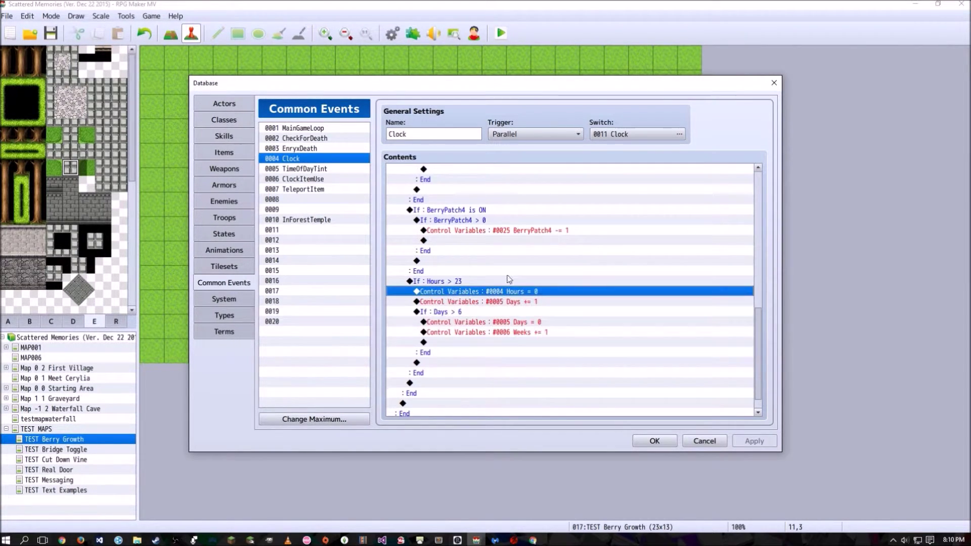
left_click(493, 303)
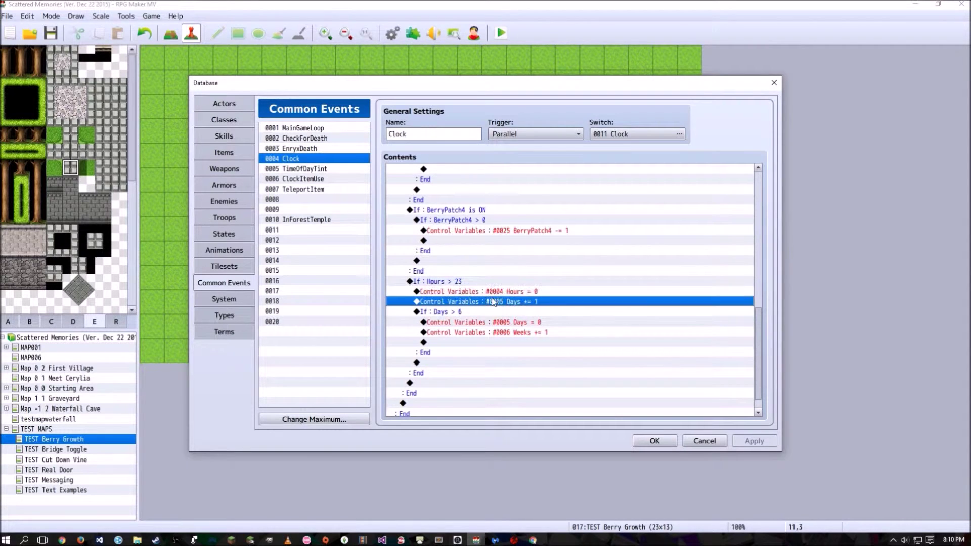
left_click(515, 312)
Examine the Clock's Minutes > 59 condition and the nested TestBerryPatchStage switch and variable checks that lower the stage.
scroll(535, 298, "up", 10)
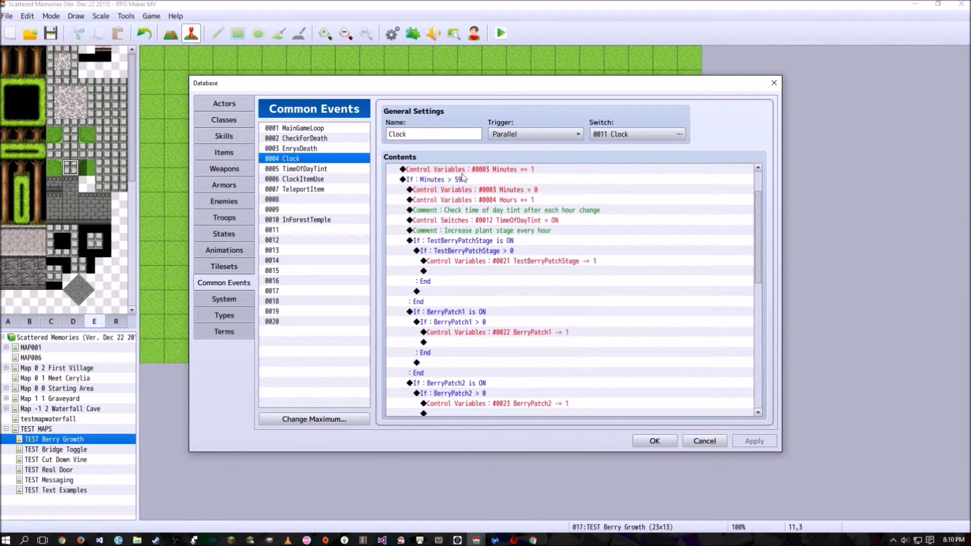
left_click(621, 181)
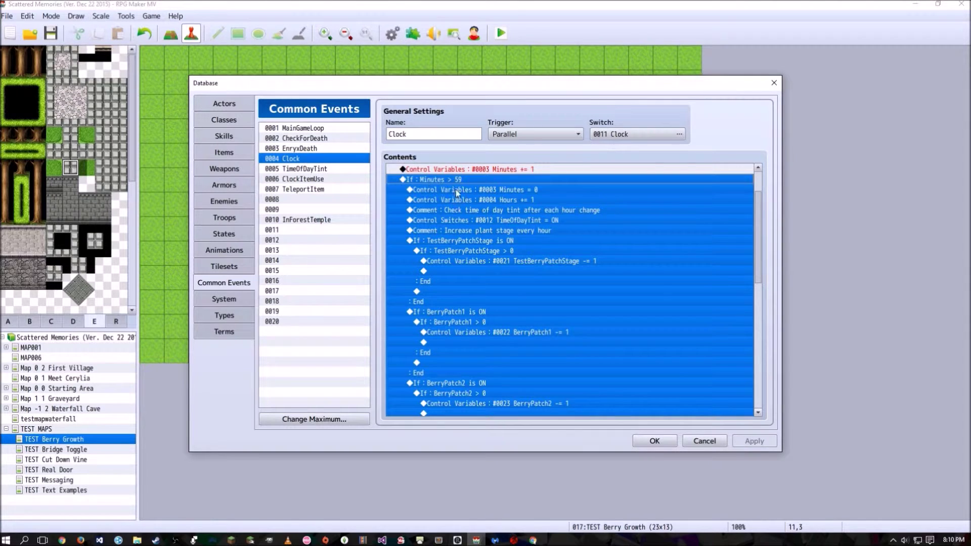
left_click(488, 191)
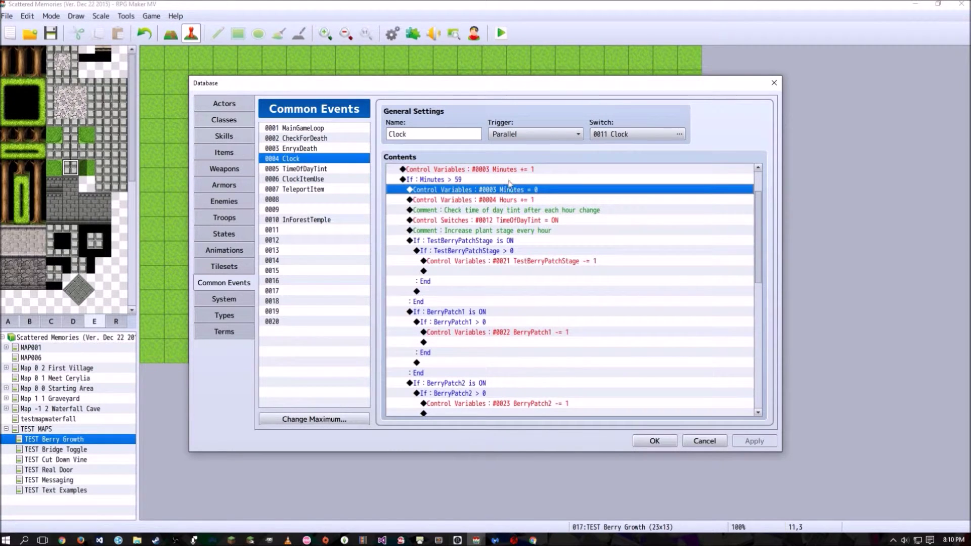
left_click(524, 201)
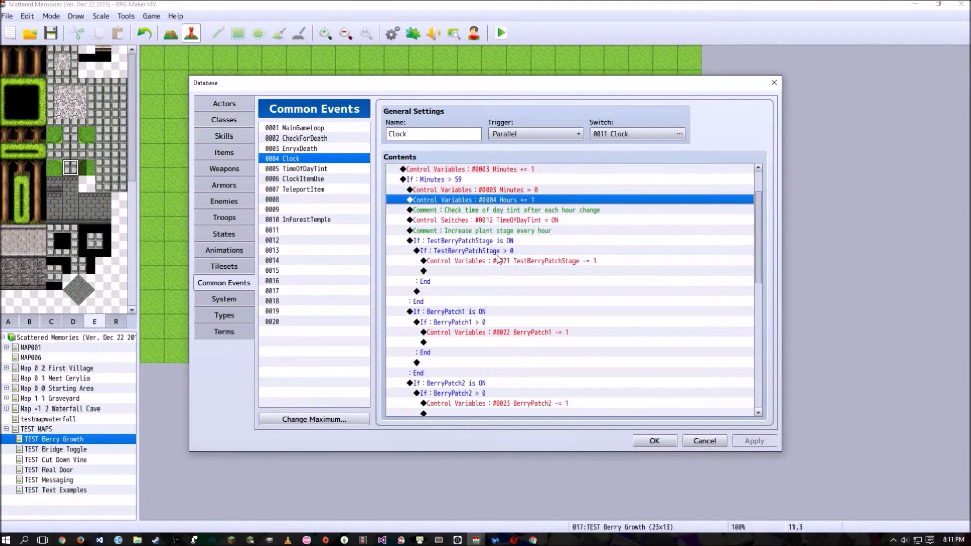
left_click(481, 241)
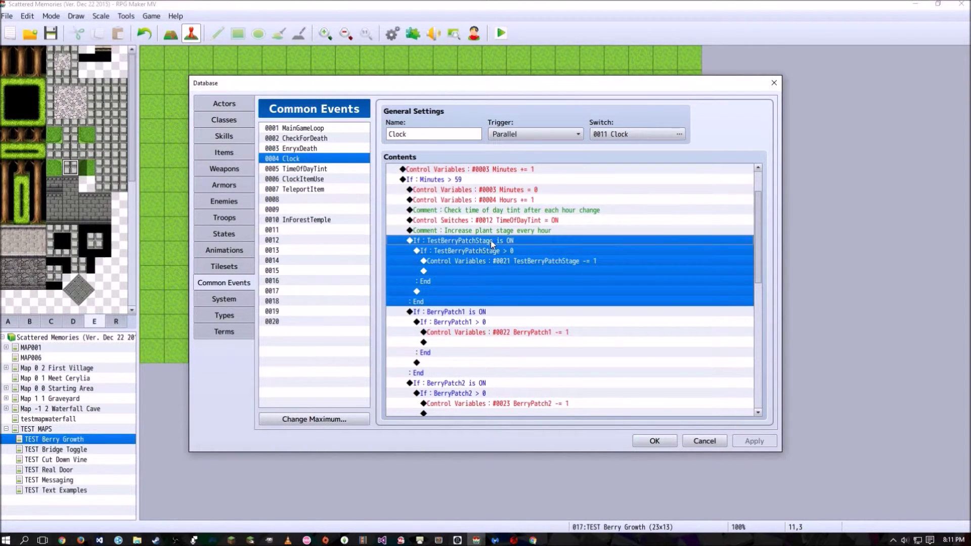
left_click(510, 258)
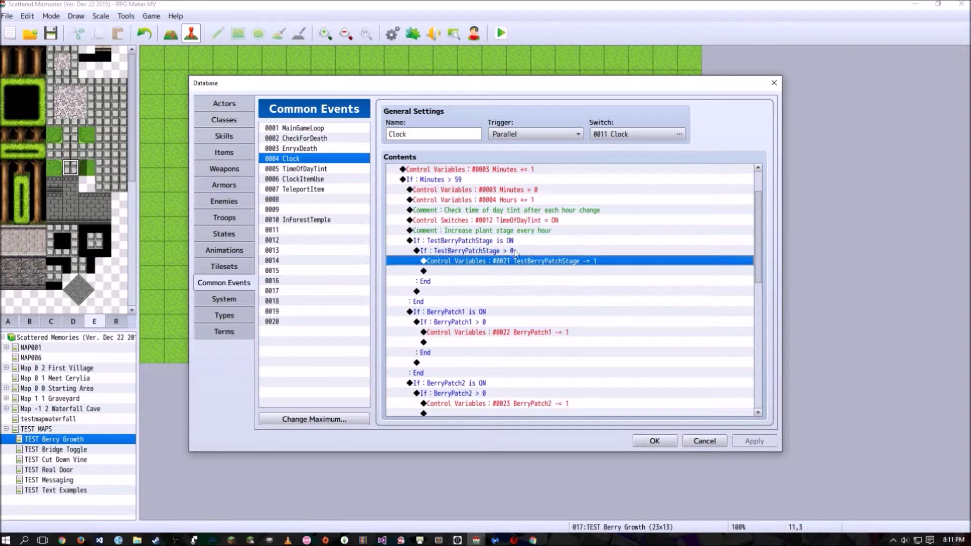
left_click(496, 252)
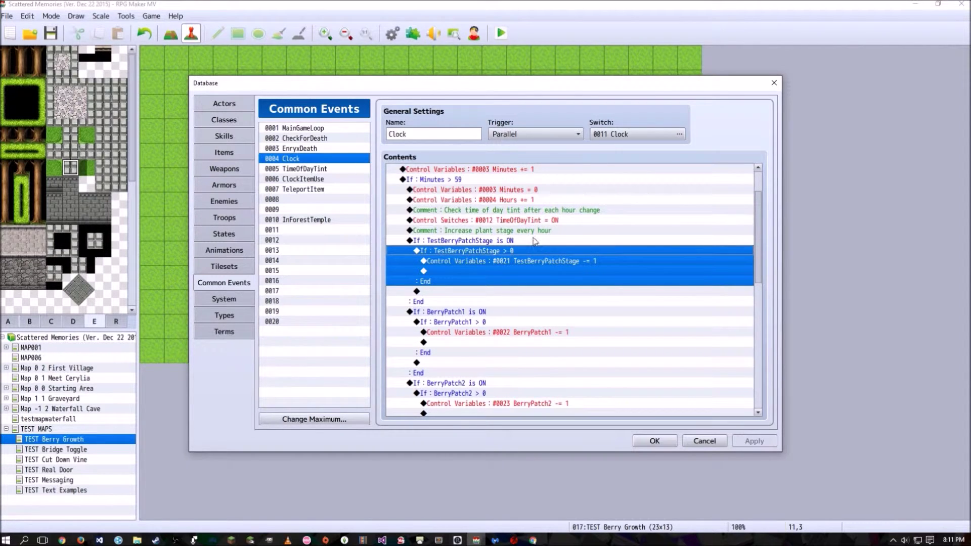
left_click(509, 261)
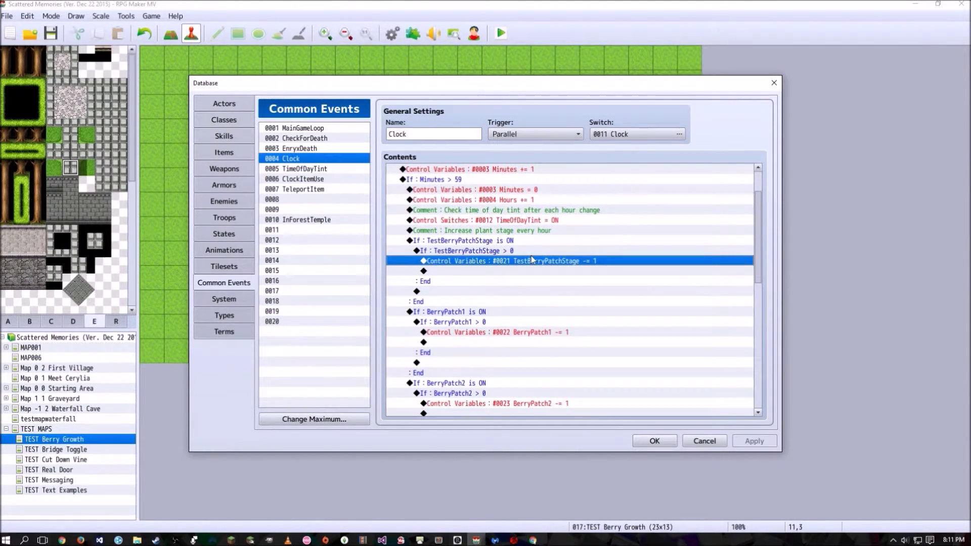
left_click(524, 252)
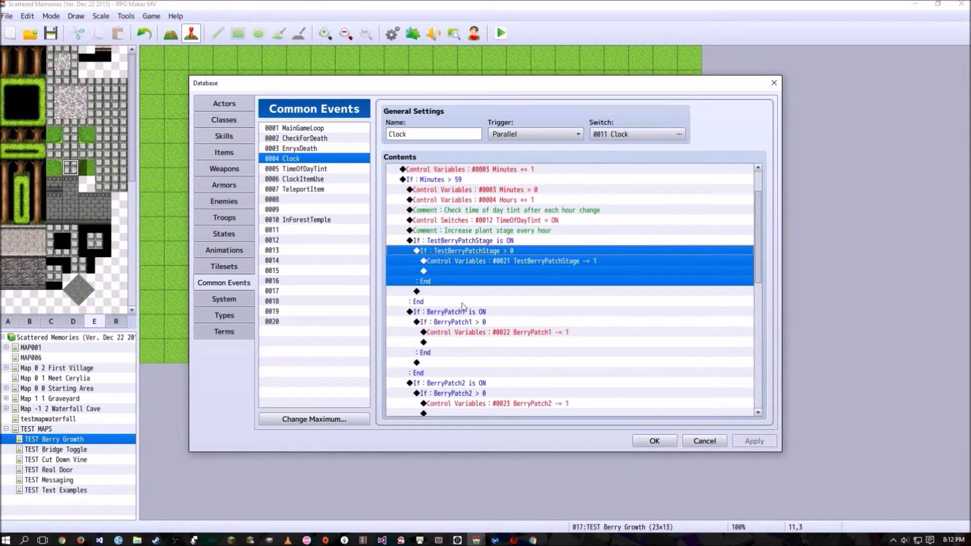
Compare the TestBerryPatchStage condition with the matching BerryPatch1 to BerryPatch4 conditions in the Clock common event.
left_click(463, 242)
left_click(484, 314)
left_click(484, 384)
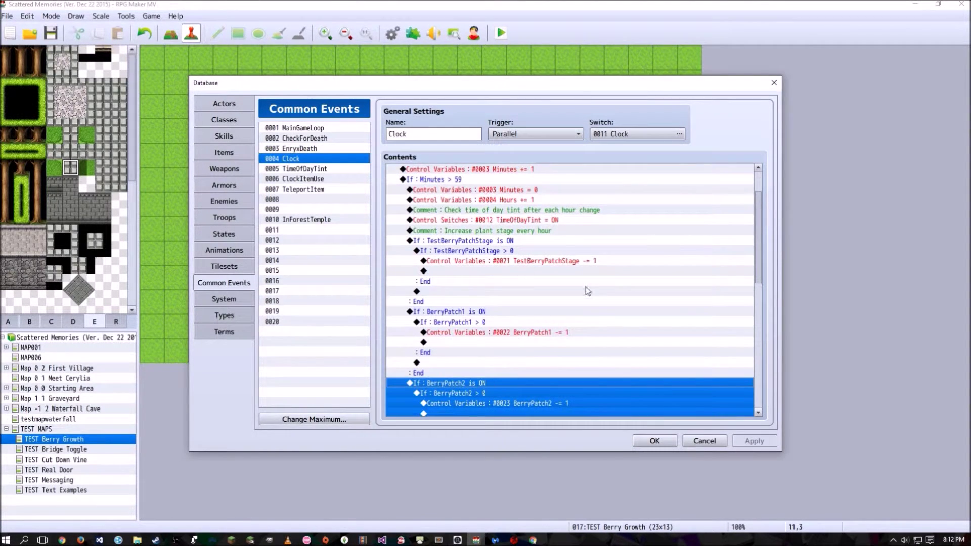
scroll(507, 310, "down", 3)
scroll(507, 310, "down", 2)
left_click(503, 325)
scroll(551, 302, "down", 2)
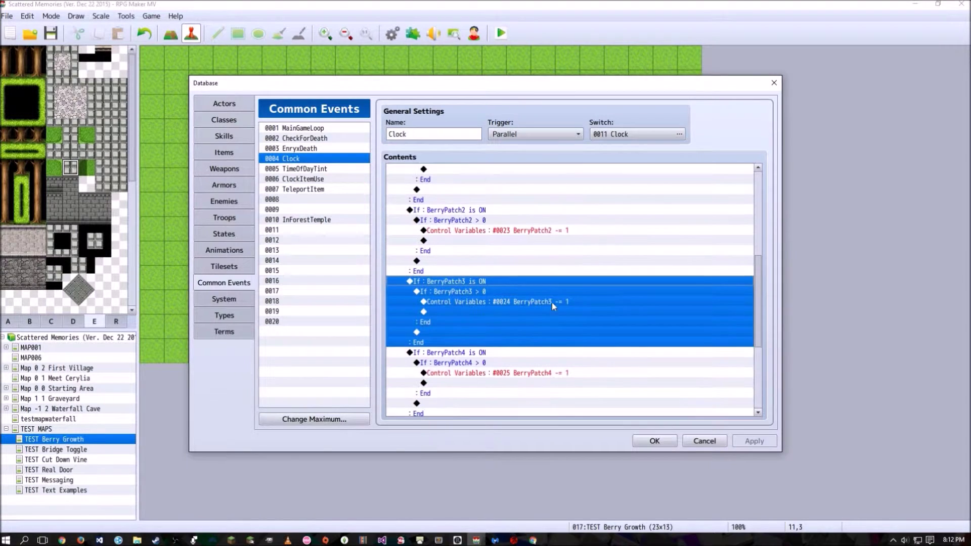
left_click(506, 353)
scroll(506, 352, "down", 2)
scroll(543, 259, "down", 3)
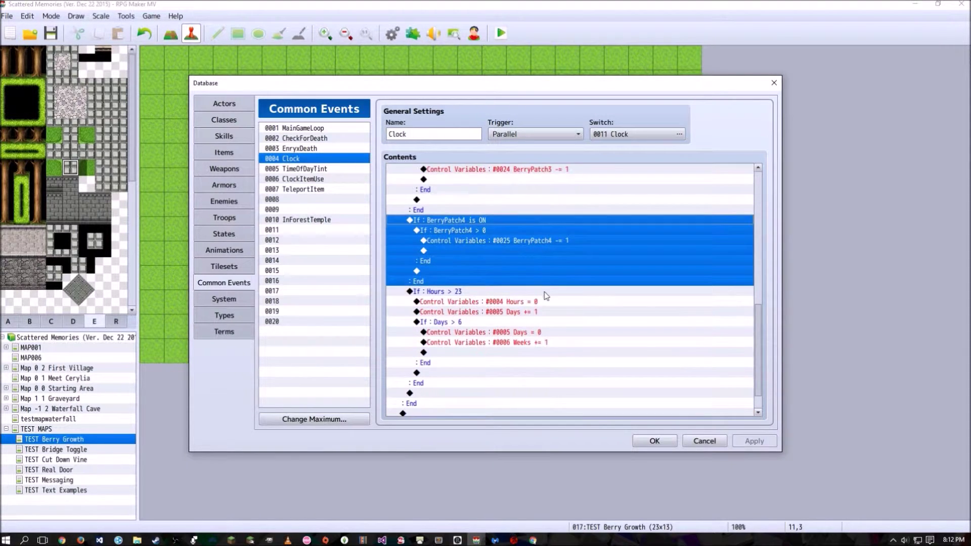
scroll(541, 295, "up", 5)
scroll(506, 283, "up", 5)
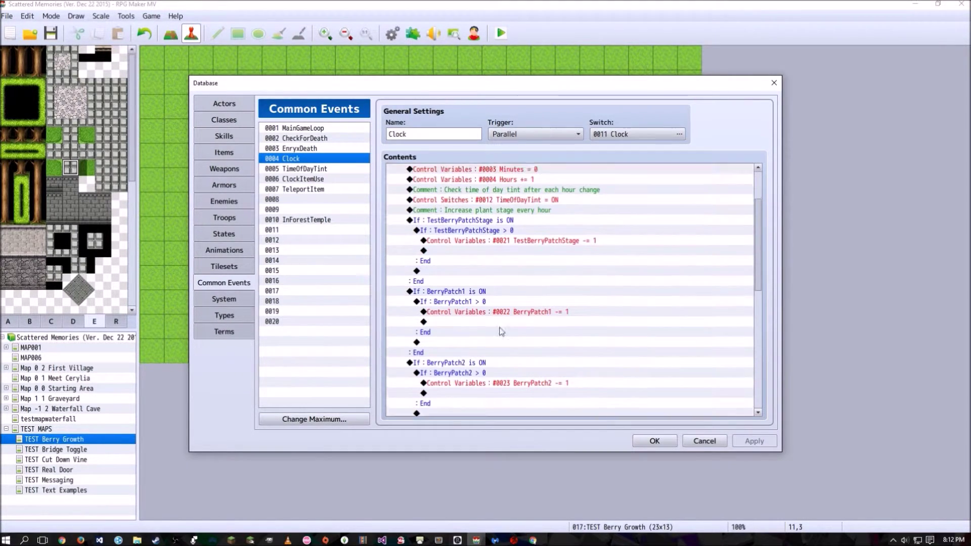
Examine the BerryPatch1 condition alongside TestBerryPatchStage in the Clock common event, and close the database.
left_click(408, 302)
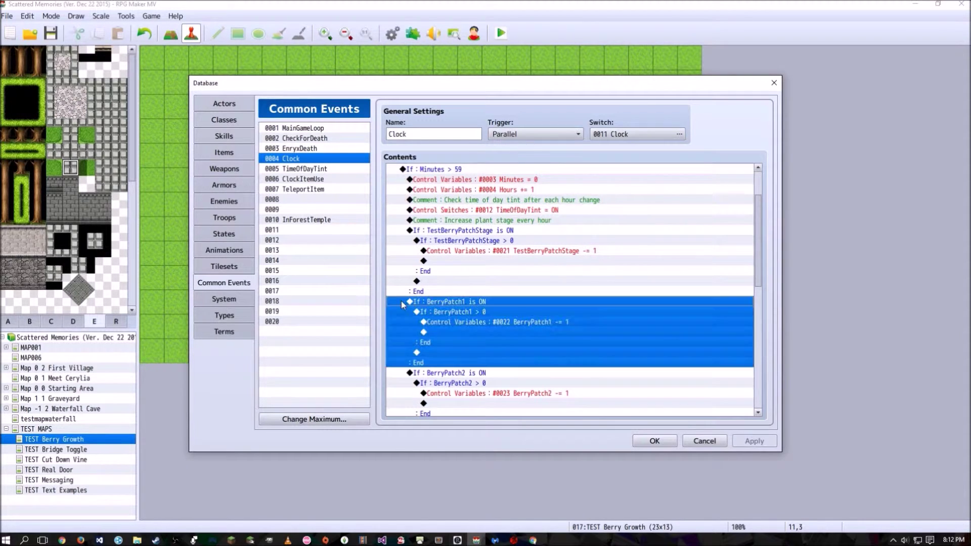
scroll(493, 309, "up", 2)
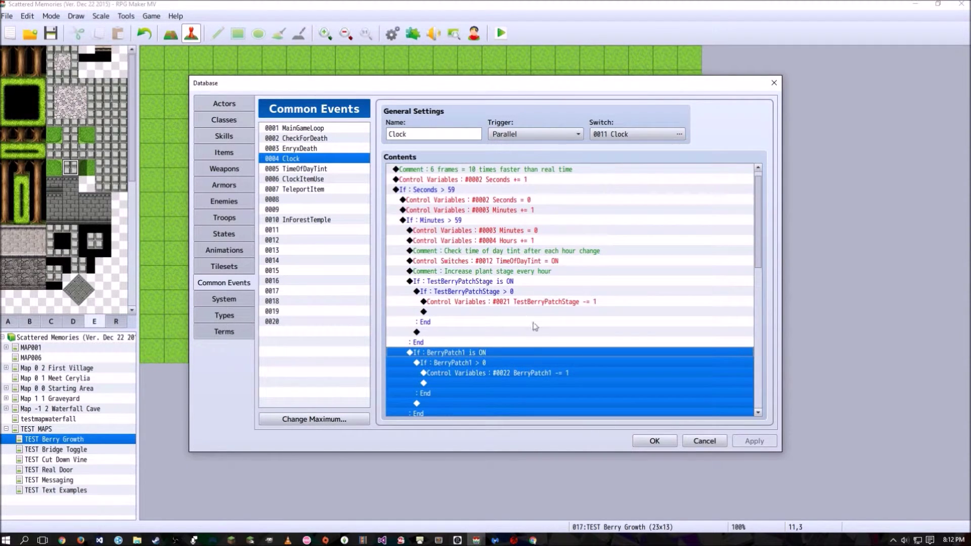
scroll(509, 316, "down", 1)
scroll(510, 309, "down", 2)
scroll(512, 269, "up", 2)
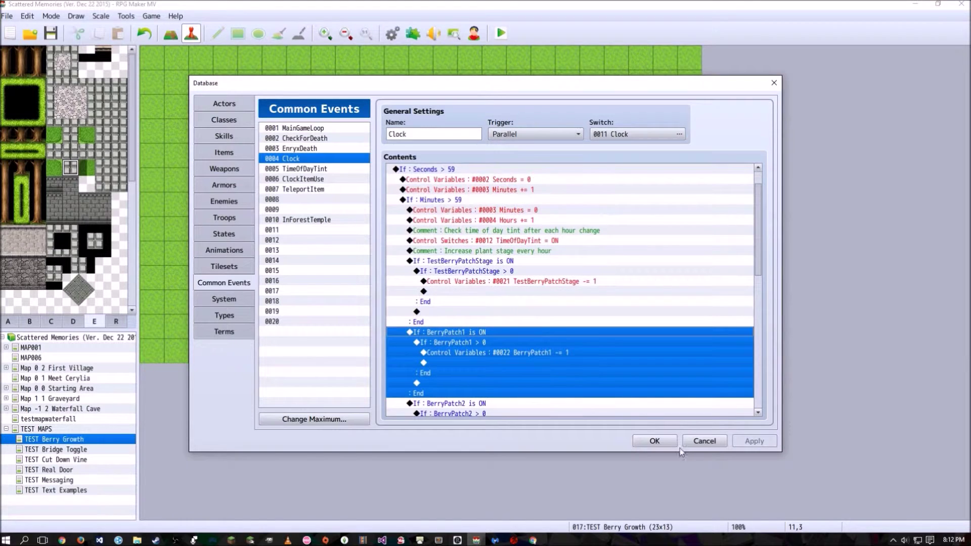
scroll(511, 284, "up", 1)
scroll(581, 280, "down", 2)
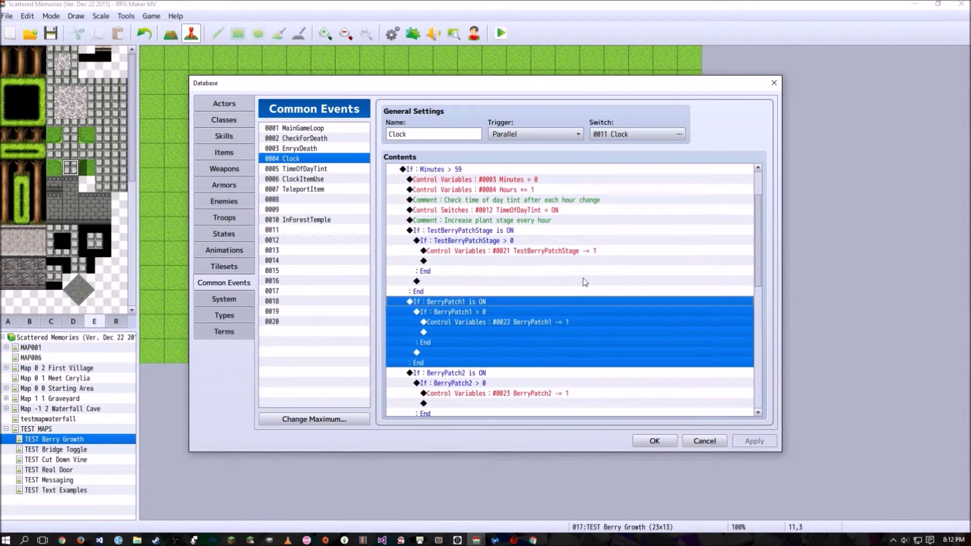
left_click(674, 435)
Open the bush event and compare the conditions, images and contents of its five pages.
double_click(372, 203)
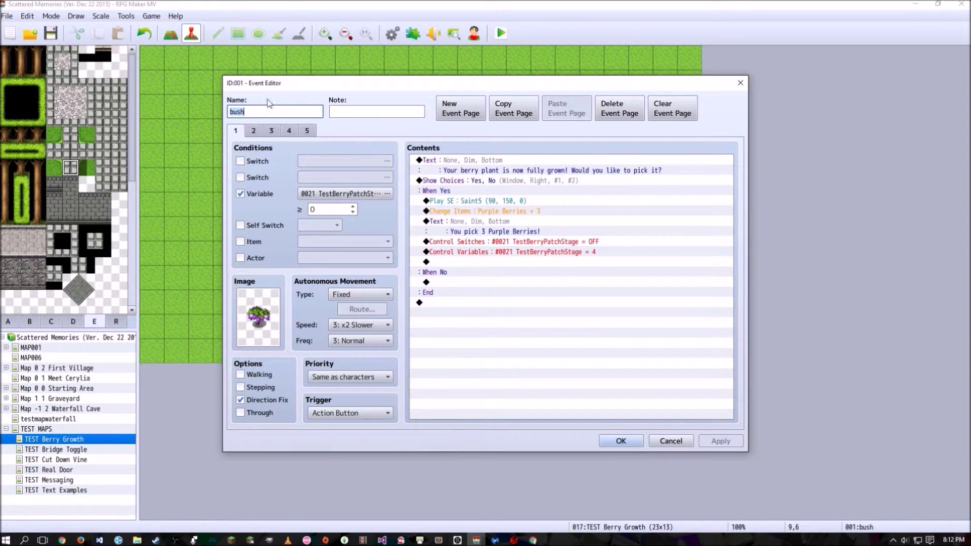
left_click(253, 114)
left_click(254, 132)
left_click(271, 131)
left_click(236, 132)
left_click(307, 131)
left_click(235, 131)
left_click(254, 132)
left_click(273, 133)
left_click(289, 131)
left_click(308, 131)
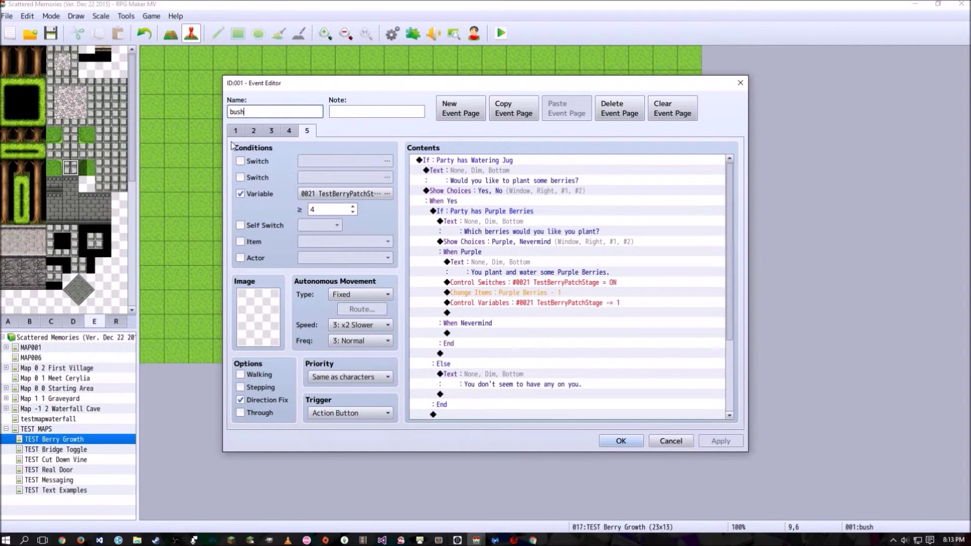
left_click(236, 131)
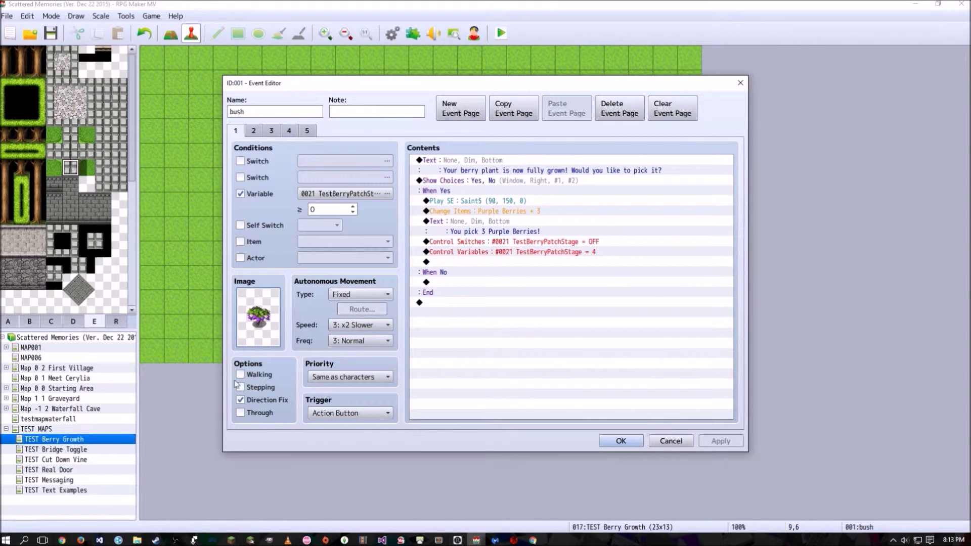
key("ctrl+shift+Tab")
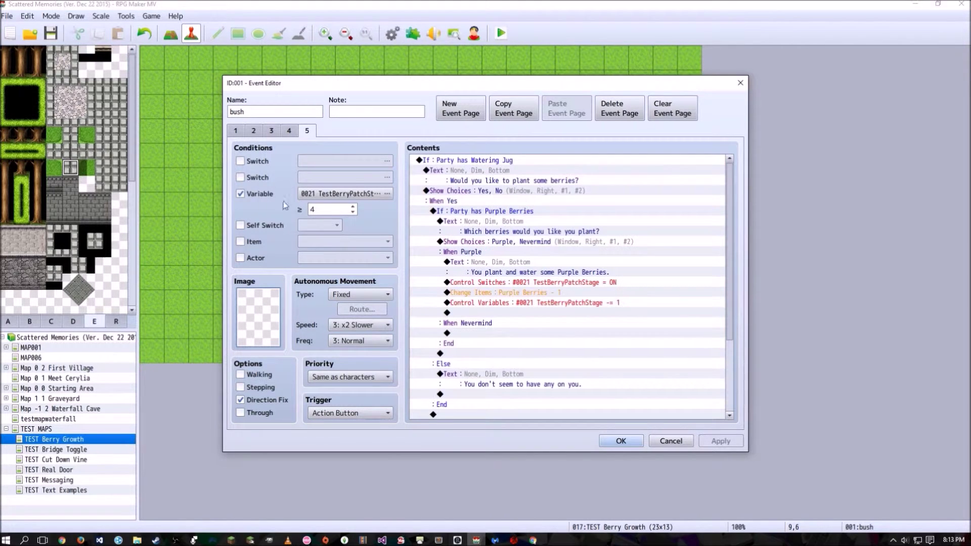
left_click(639, 444)
Open the gamestart event and examine the command that sets the initial TestBerryPatchStage variable.
double_click(372, 155)
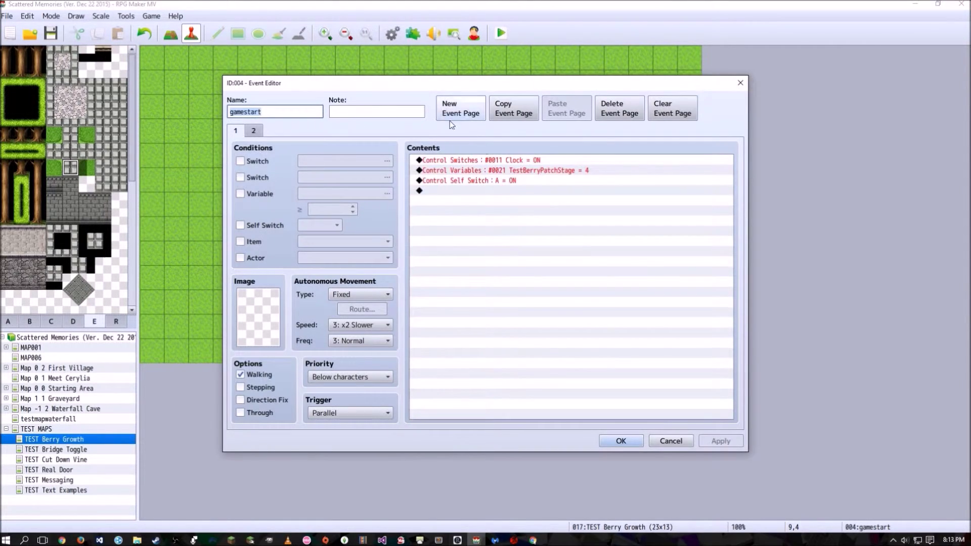
left_click(519, 172)
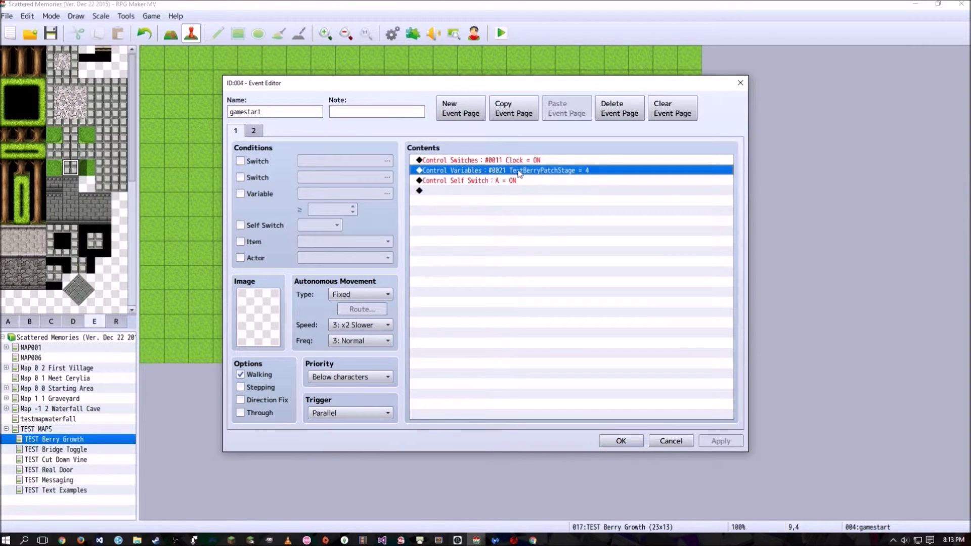
left_click(623, 441)
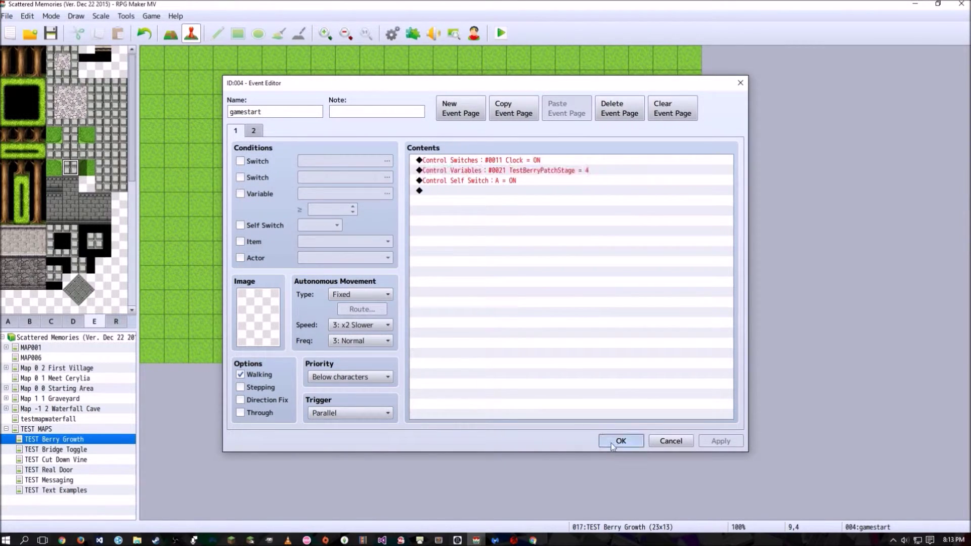
Reopen the bush event and examine how the TestBerryPatchStage variable threshold selects each of the five pages.
double_click(374, 207)
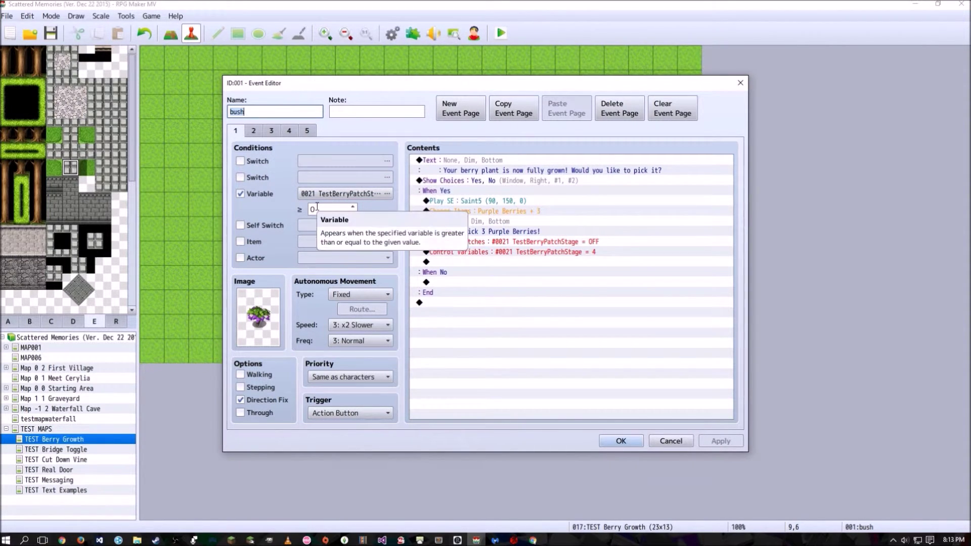
left_click(254, 134)
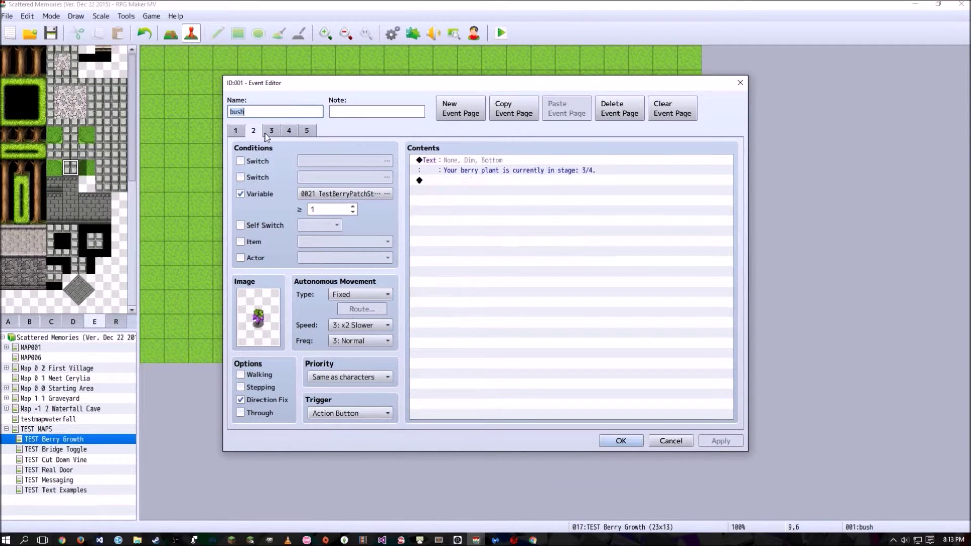
left_click(235, 129)
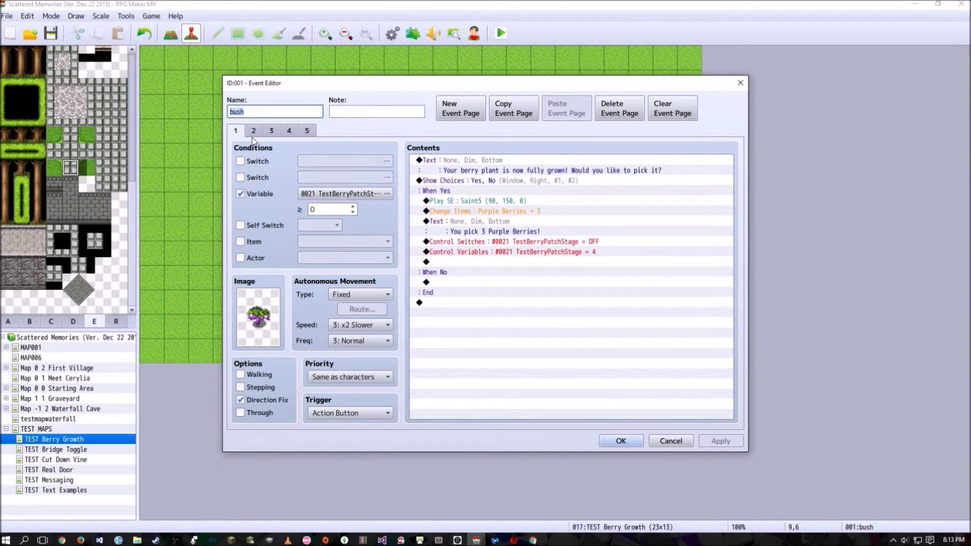
left_click(253, 135)
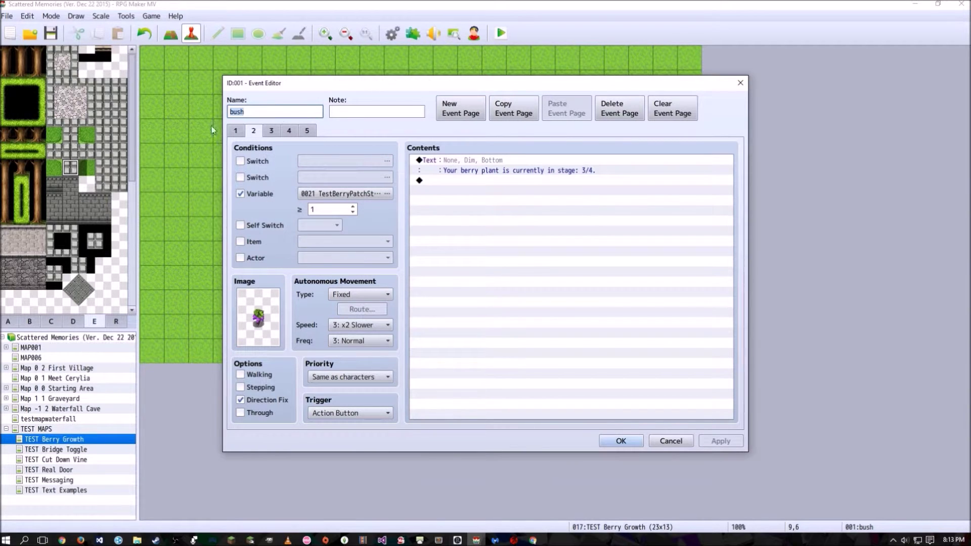
left_click(237, 132)
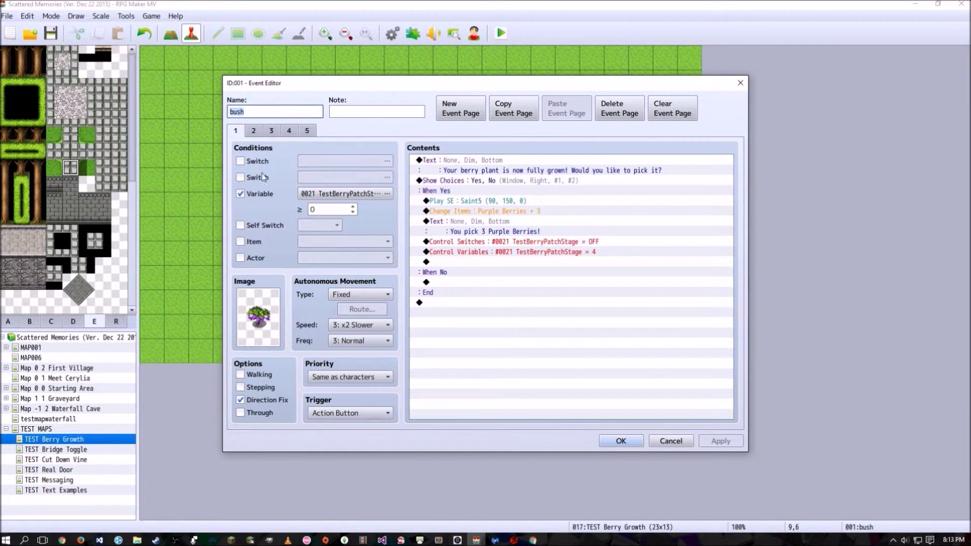
left_click(254, 134)
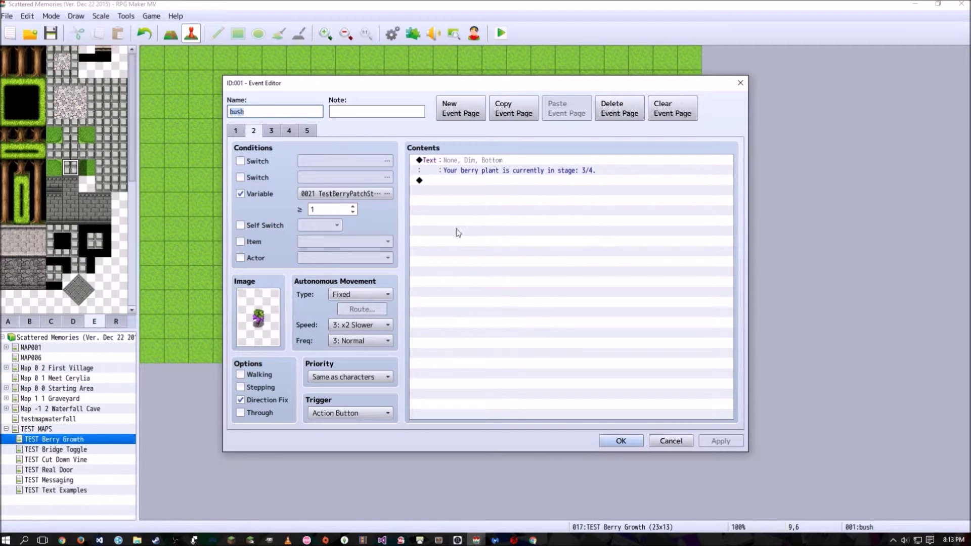
left_click(272, 133)
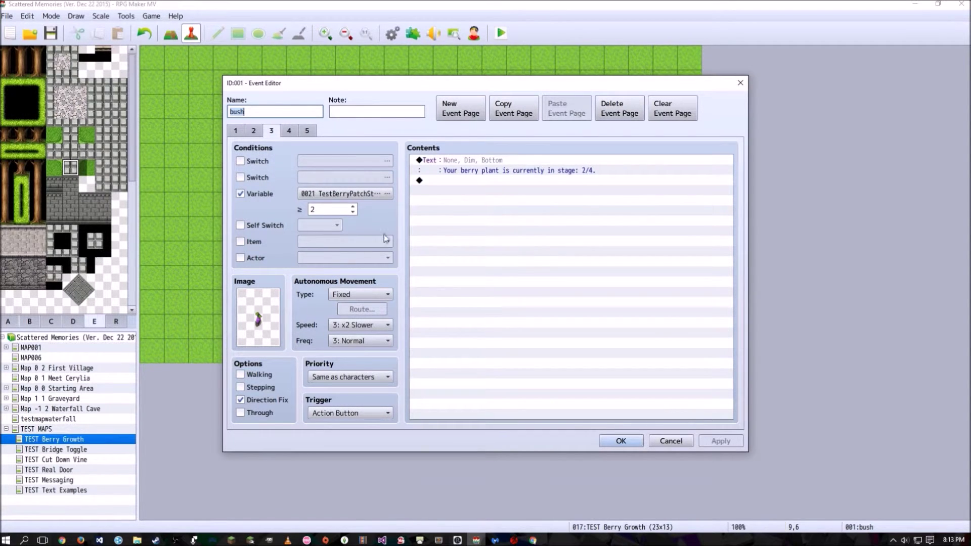
left_click(288, 132)
left_click(306, 134)
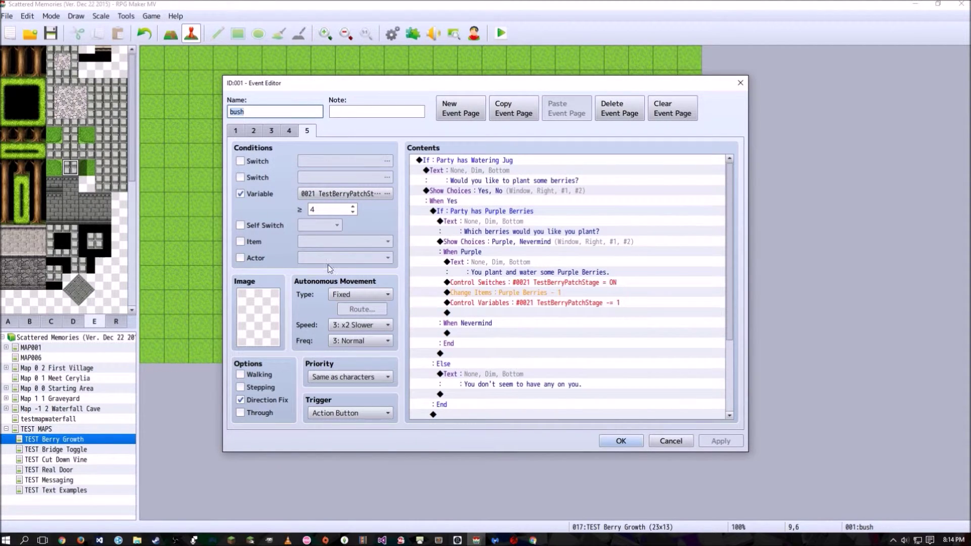
Review the bush event's growth stages once more from page 1 to page 5, and reposition the editor window.
left_click(236, 132)
left_click(254, 133)
left_click(272, 131)
left_click(289, 131)
left_click(306, 131)
left_click_drag(417, 83, 559, 121)
left_click_drag(430, 120, 466, 124)
left_click_drag(538, 126, 408, 73)
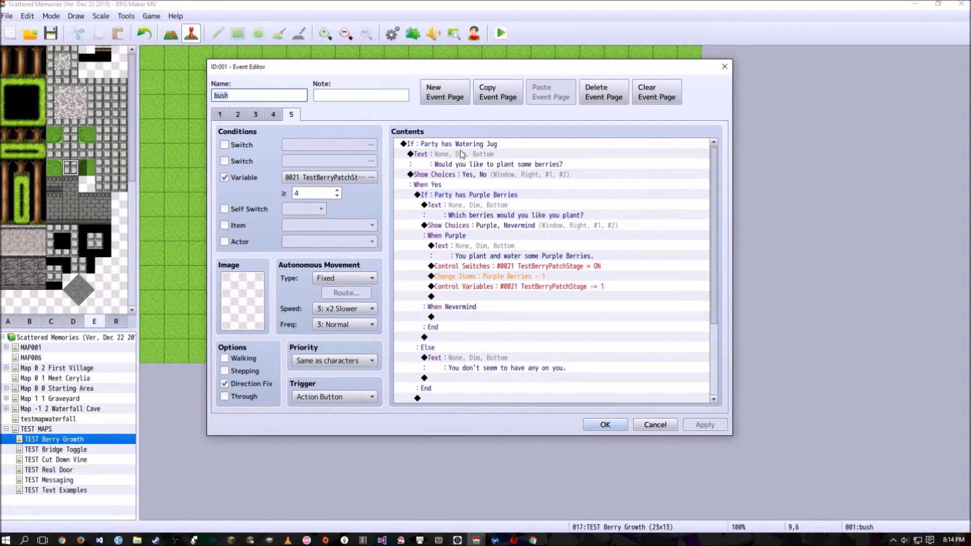
Examine the Watering Jug condition on page 5 of the bush event and the message in its Else branch.
left_click(599, 163)
key("ctrl+a")
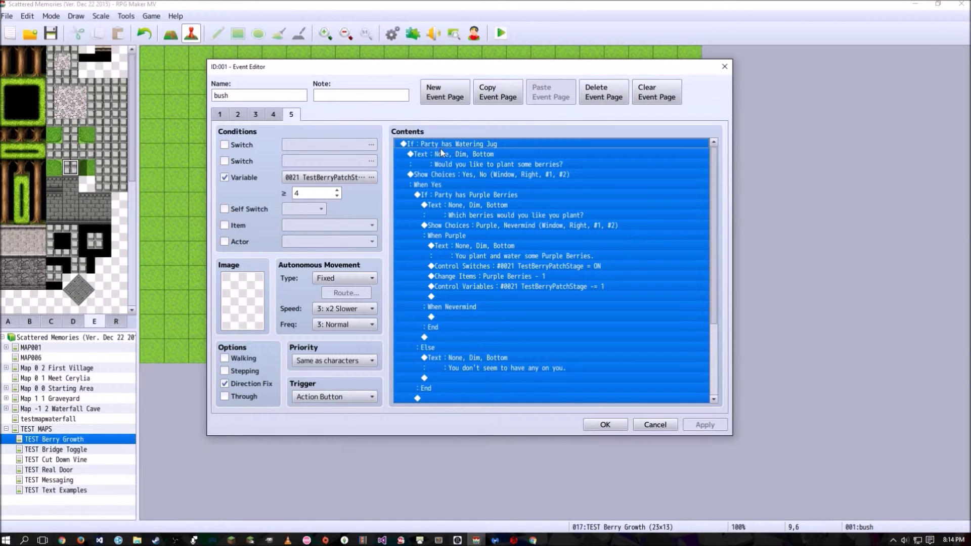
scroll(471, 196, "down", 4)
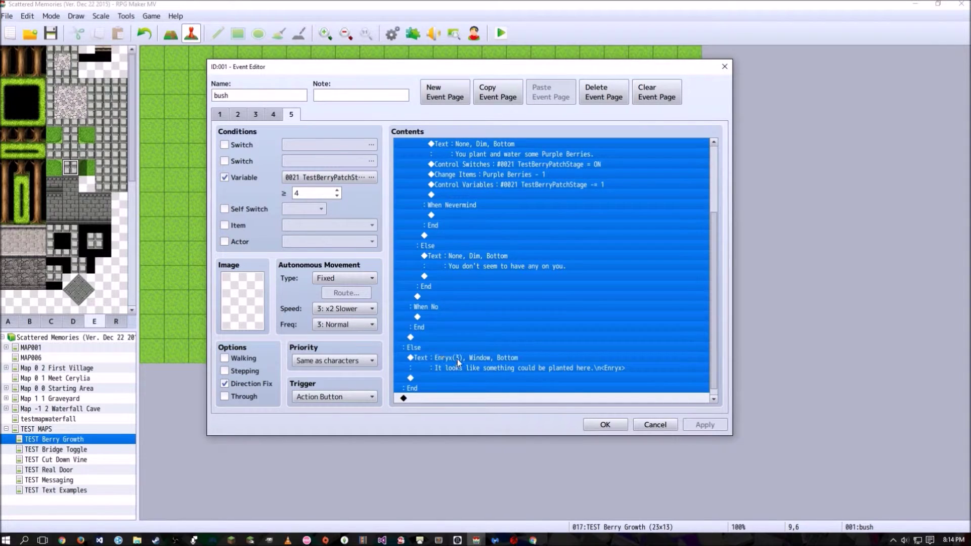
left_click(456, 359)
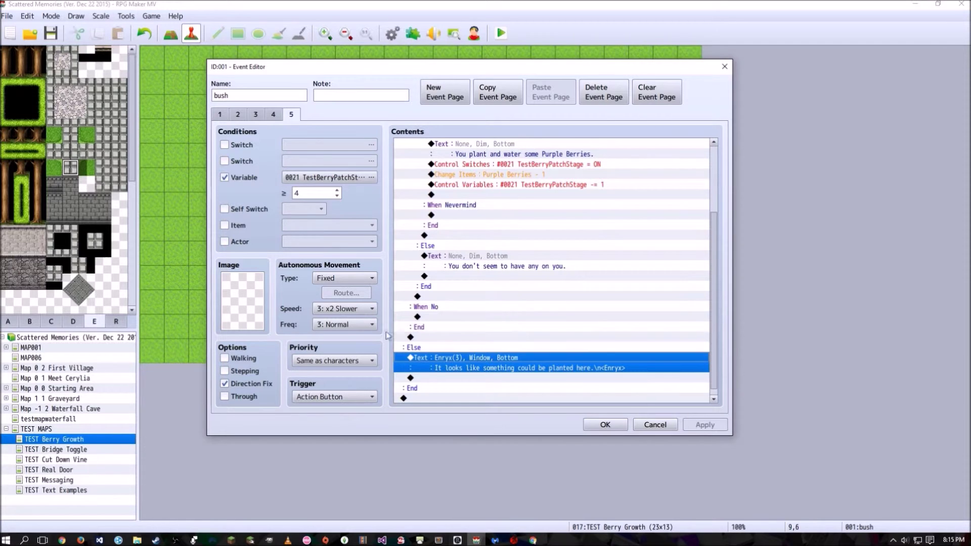
scroll(465, 146, "up", 4)
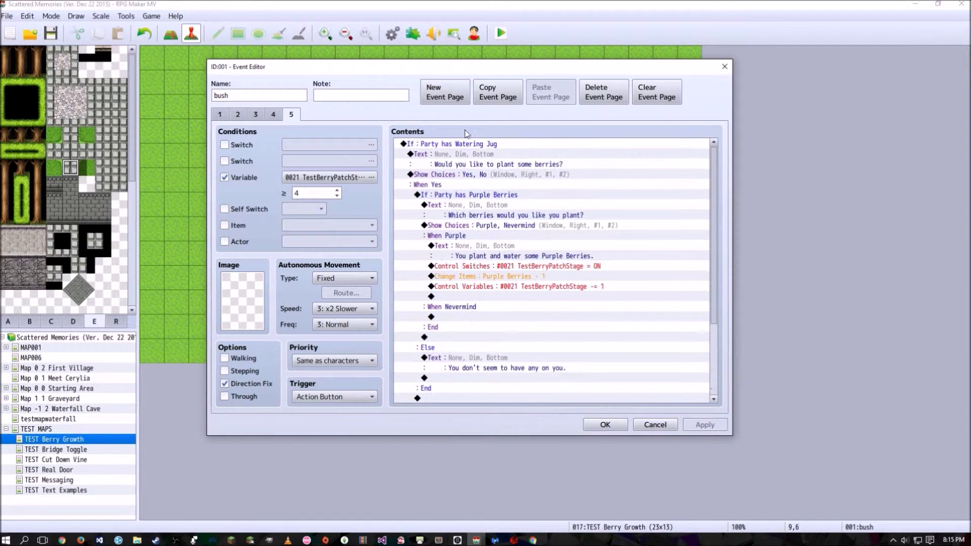
Examine the berry planting question and its Yes and No choices inside the Watering Jug condition.
key("ctrl+a")
left_click(491, 155)
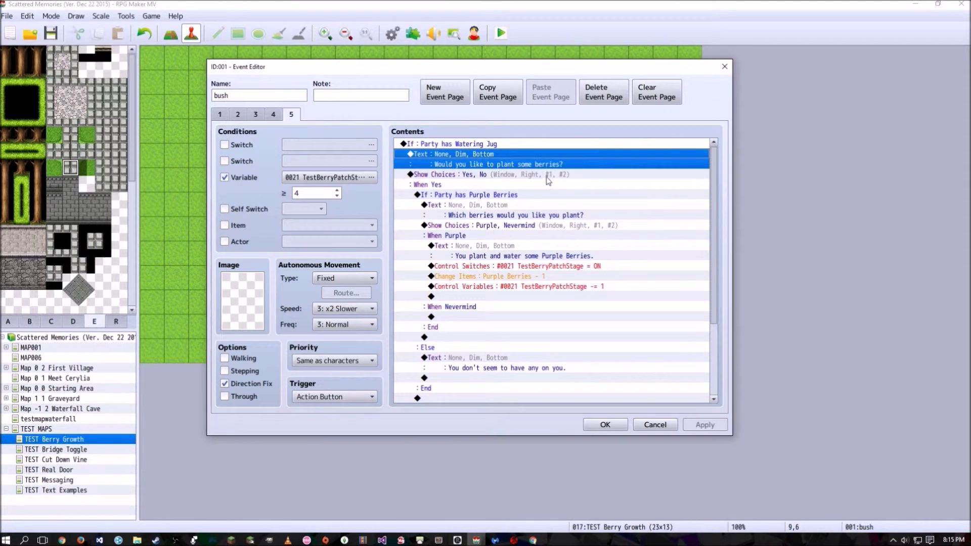
left_click(483, 174)
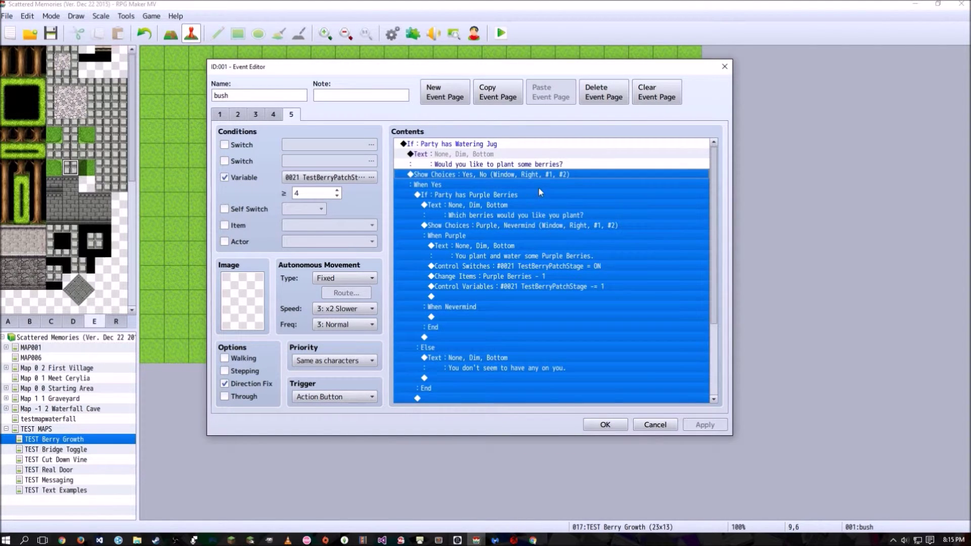
scroll(539, 192, "down", 3)
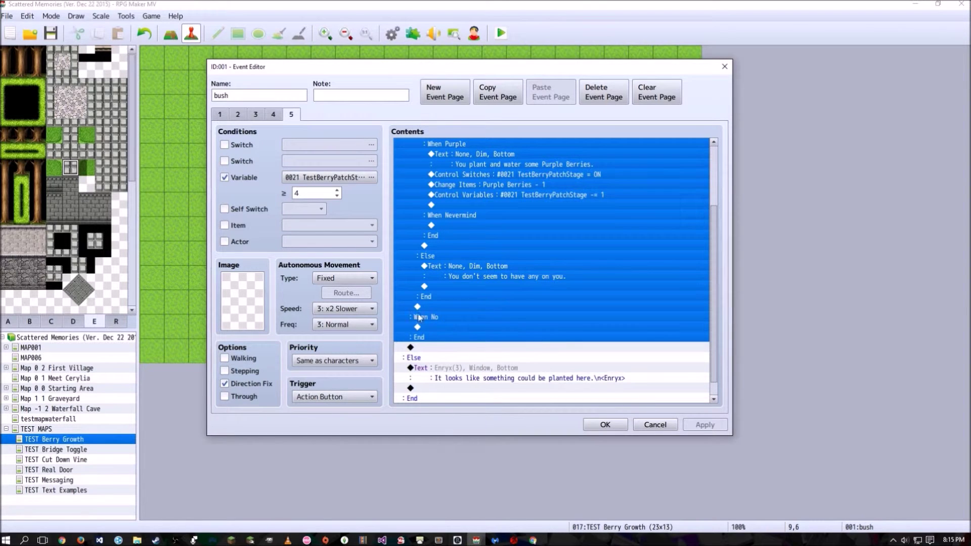
scroll(506, 303, "up", 3)
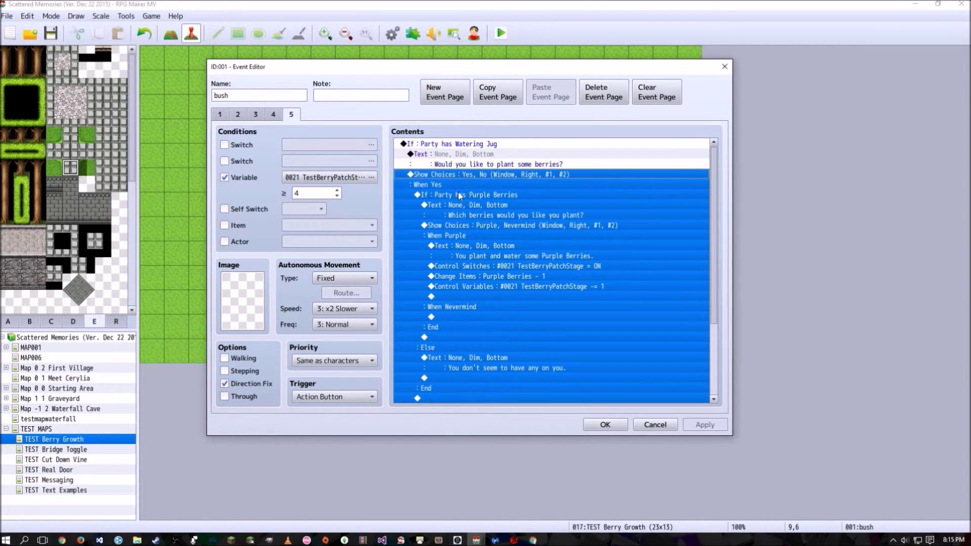
Examine the Purple Berries condition in the Yes branch and the message in its Else branch.
left_click(464, 194)
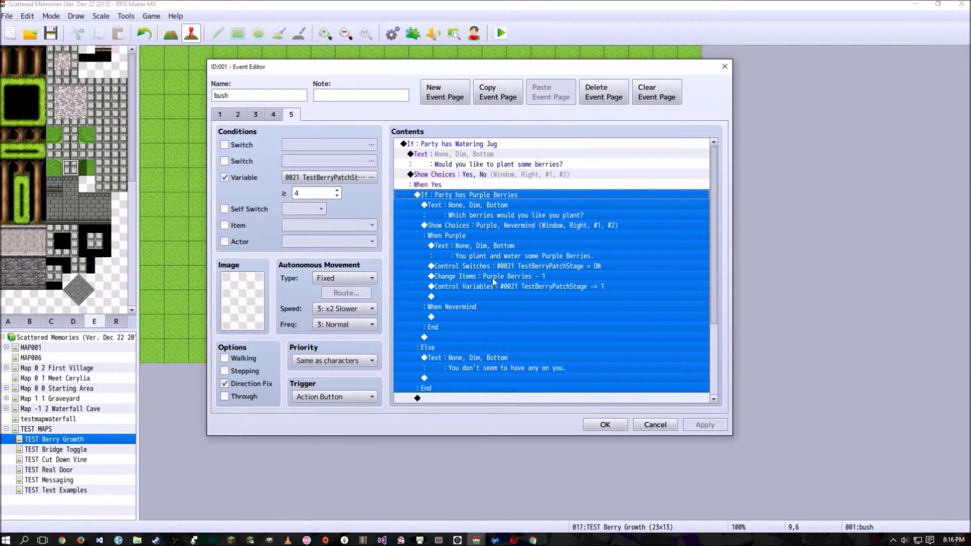
left_click(489, 205)
left_click(447, 196)
scroll(463, 274, "down", 3)
left_click(453, 273)
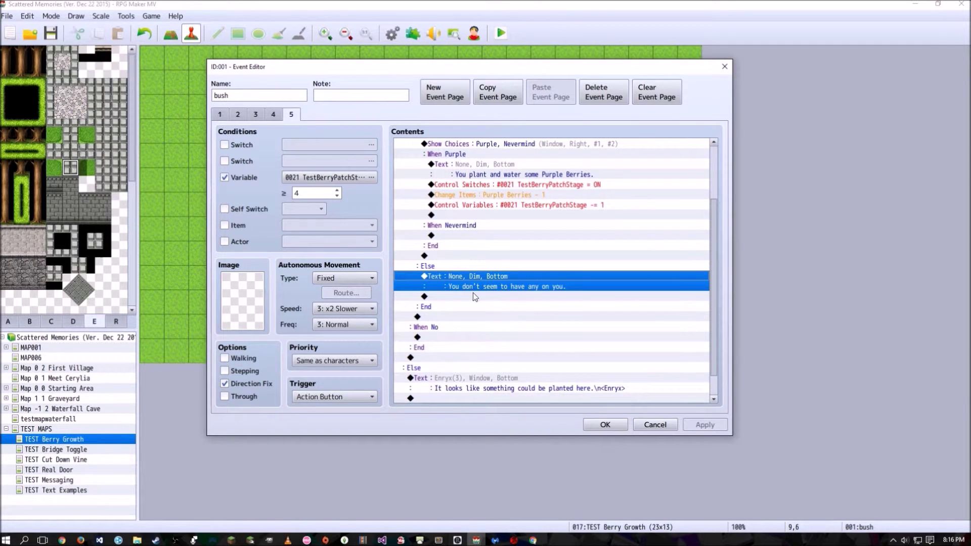
scroll(483, 290, "up", 2)
scroll(487, 285, "up", 1)
Examine the berry selection question, its Purple and Nevermind choices, and the planting message under Purple.
left_click(483, 212)
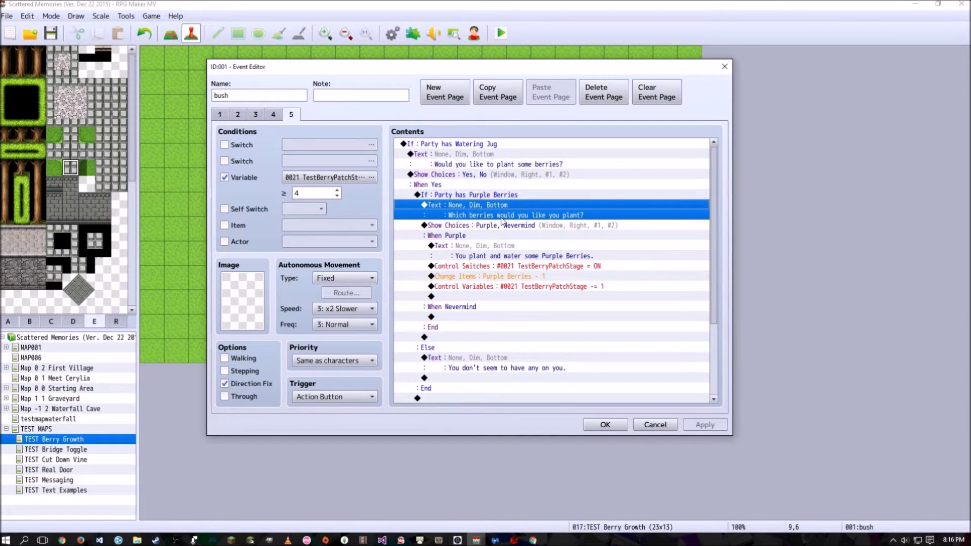
left_click(484, 226)
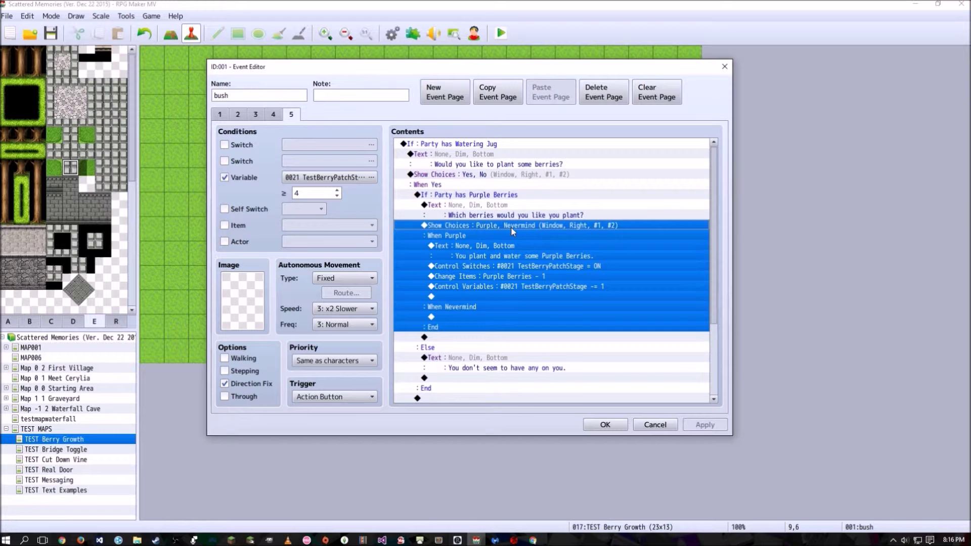
double_click(511, 227)
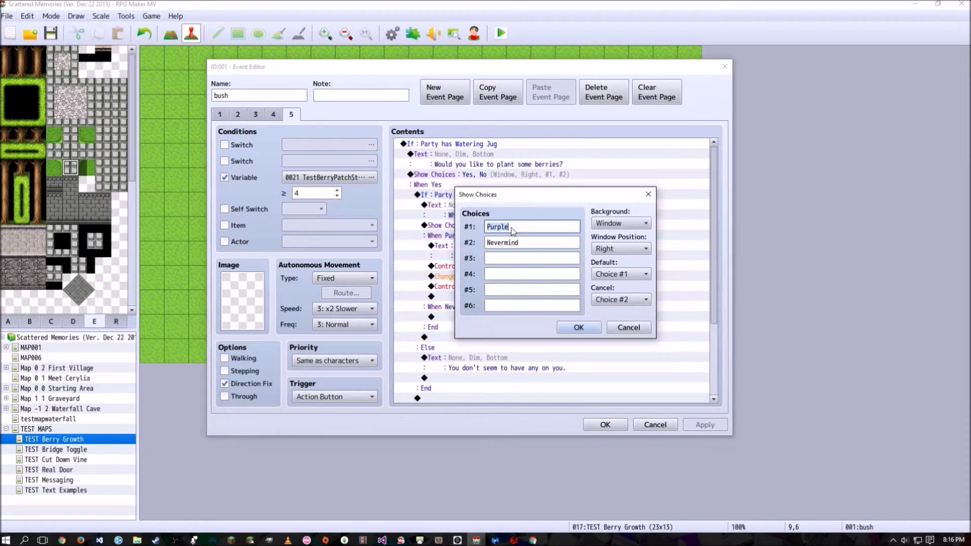
left_click(628, 327)
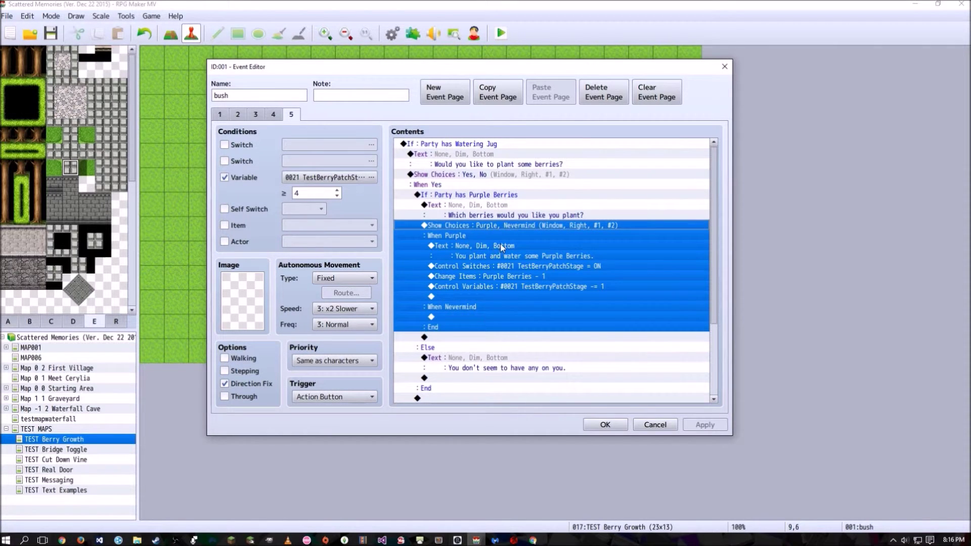
left_click(458, 246)
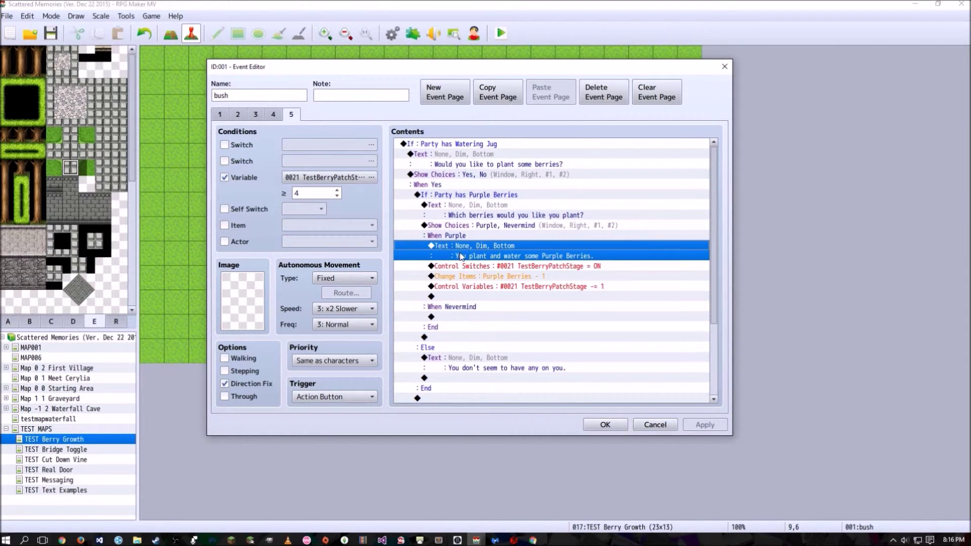
Examine the Purple branch's planting message and its TestBerryPatchStage switch command, then close the bush event.
left_click(438, 236)
left_click(486, 247)
left_click(513, 267)
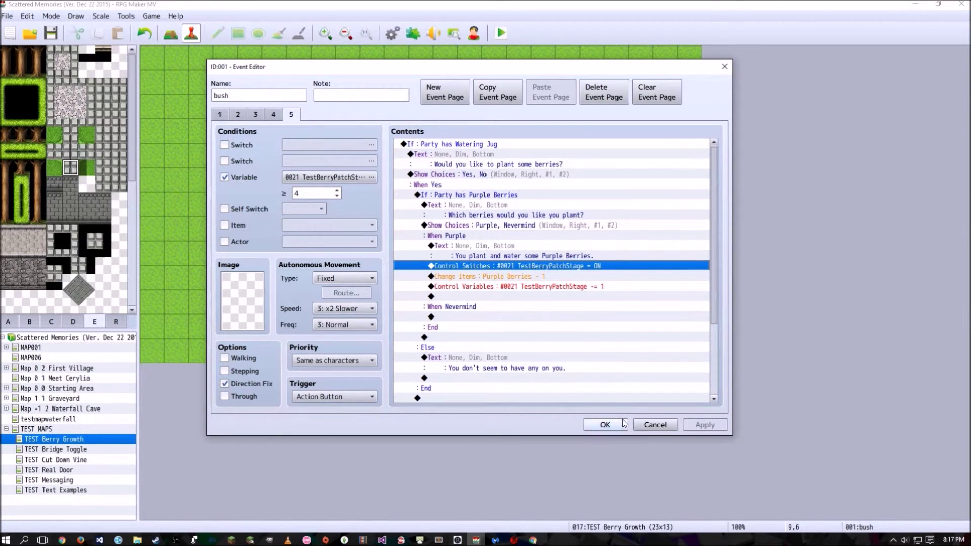
left_click(606, 424)
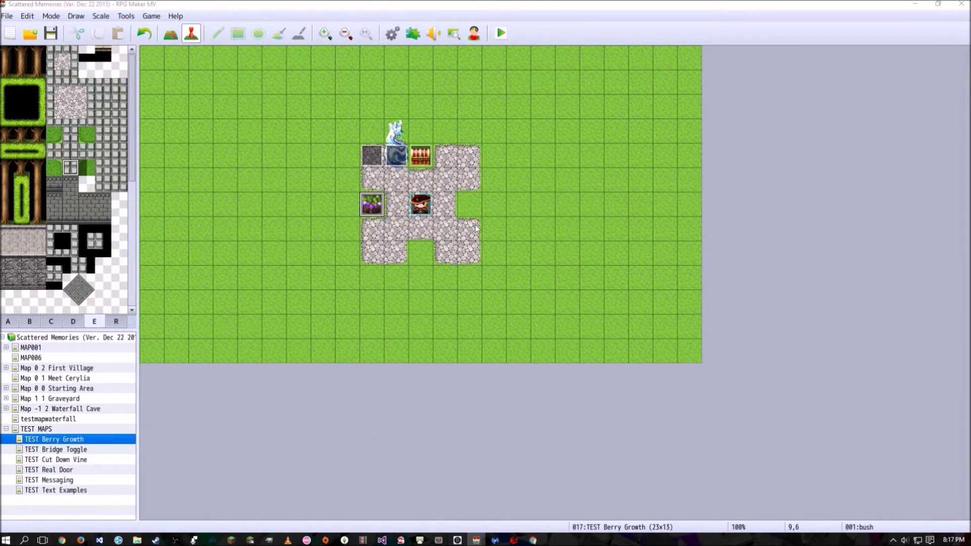
Examine the TestBerryPatchStage switch condition in the Clock common event, then close the database.
key("F9")
left_click(525, 251)
scroll(515, 280, "down", 1)
scroll(515, 279, "down", 1)
left_click(526, 251)
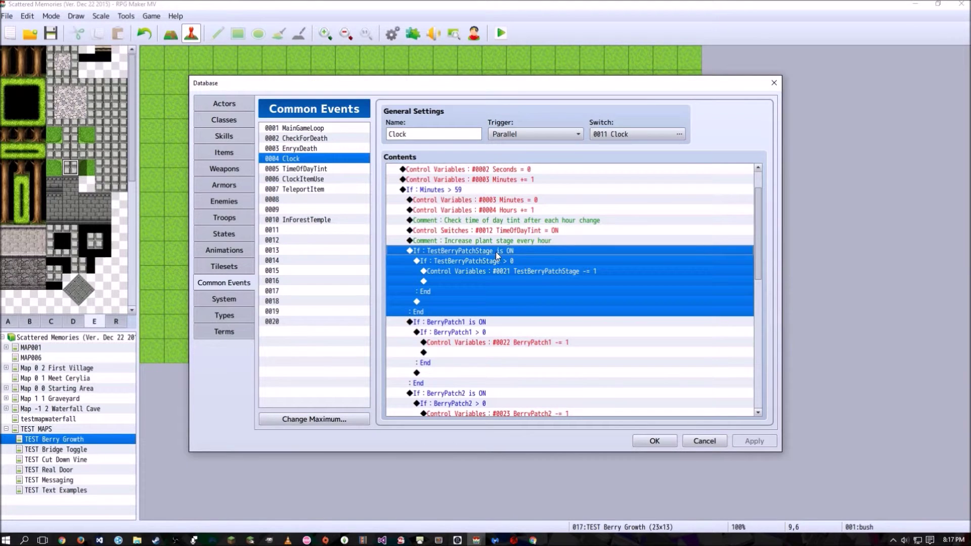
left_click(773, 83)
Reopen the bush event and examine the Purple Berries item change and the TestBerryPatchStage variable change in the Purple branch.
double_click(376, 209)
scroll(563, 283, "down", 2)
left_click(563, 242)
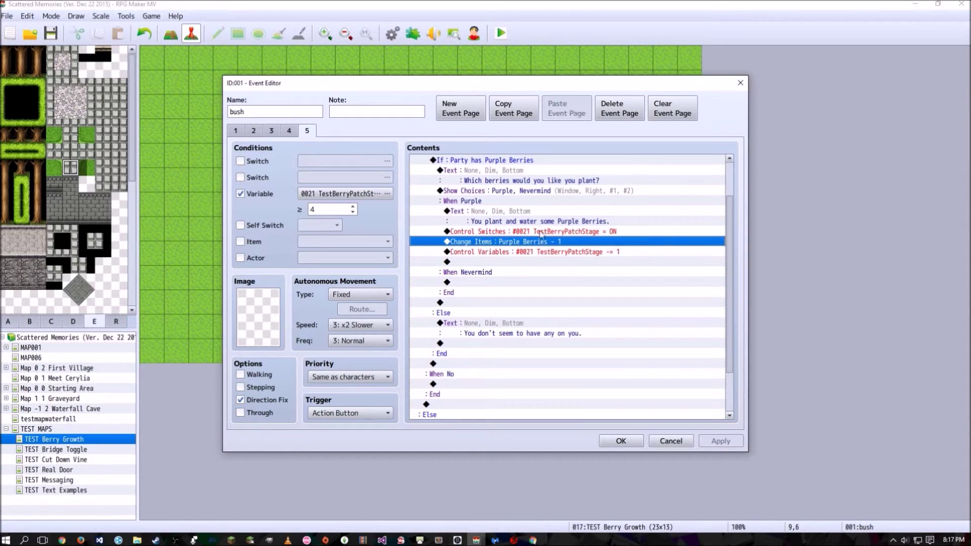
left_click(545, 253)
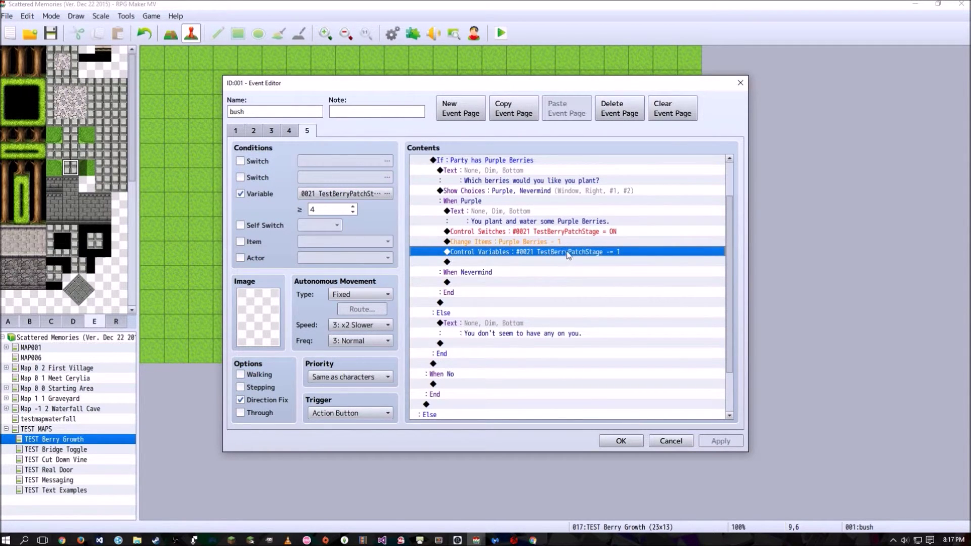
Compare the Purple branch's switch and variable commands with the variable condition of page 5.
scroll(634, 251, "up", 1)
scroll(632, 248, "up", 1)
key("Up")
key("Up")
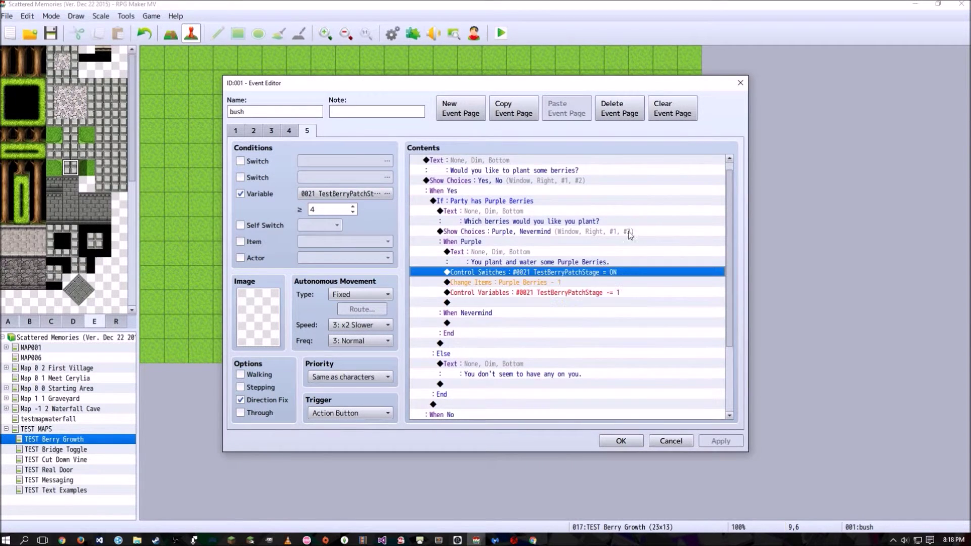
left_click(587, 292)
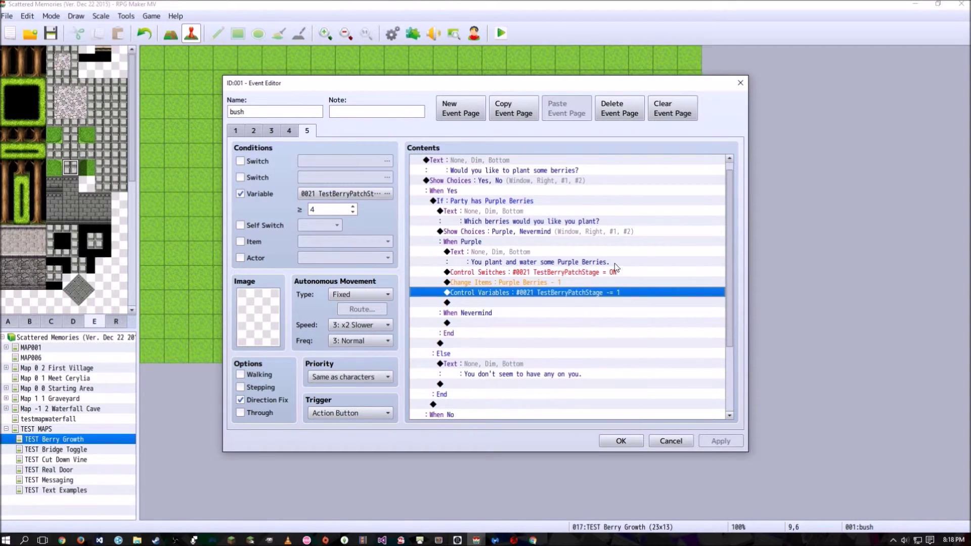
left_click(331, 210)
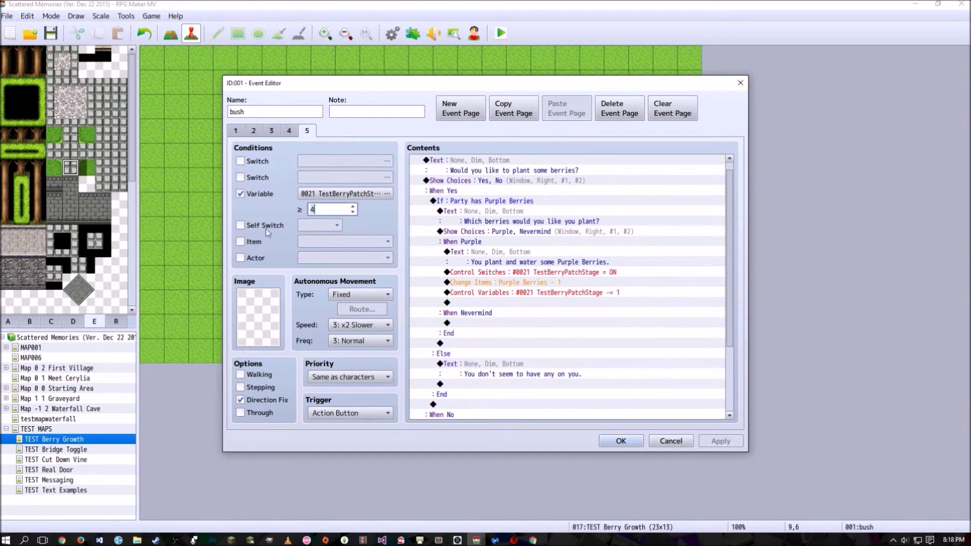
left_click(524, 294)
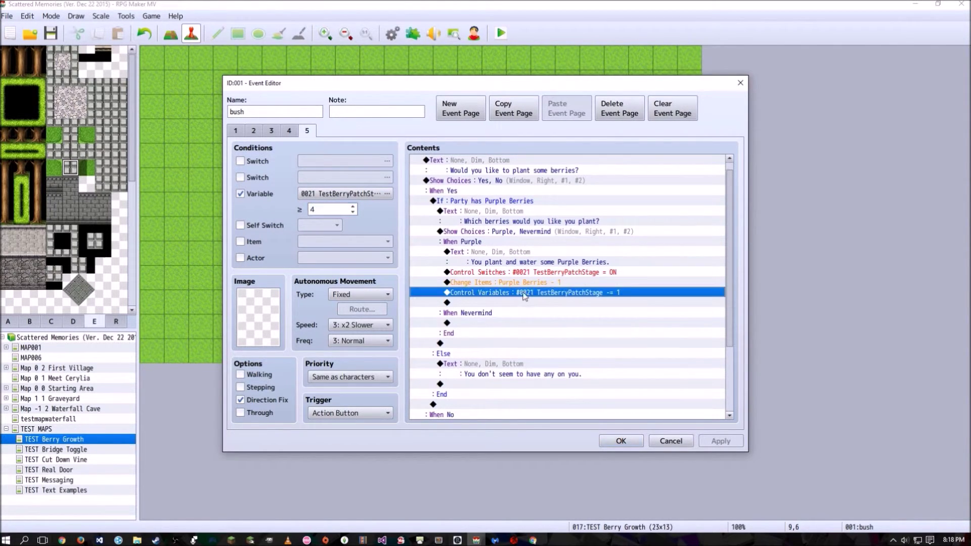
scroll(305, 128, "up", 4)
Review the variable conditions and plant images of bush event pages 1 through 4 in order.
left_click(238, 132)
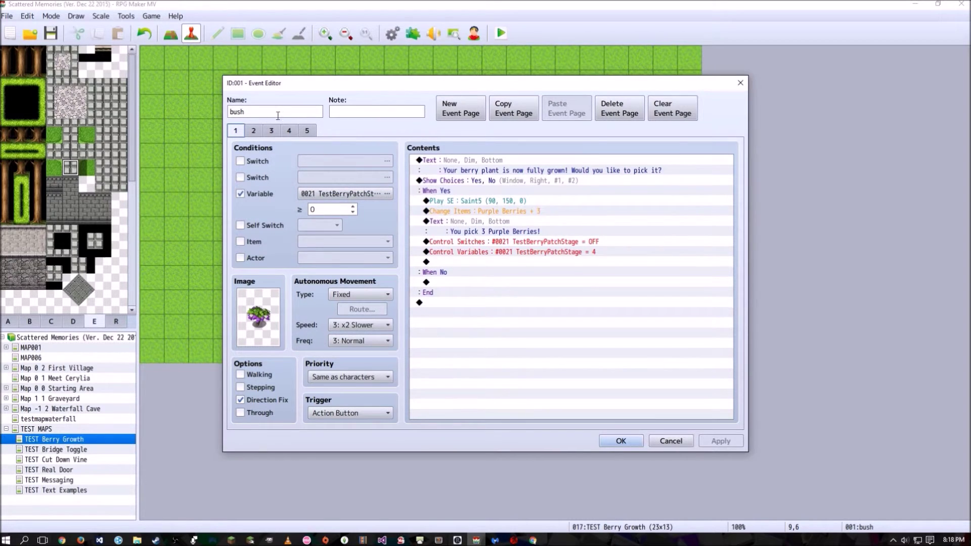
left_click(251, 130)
left_click(271, 130)
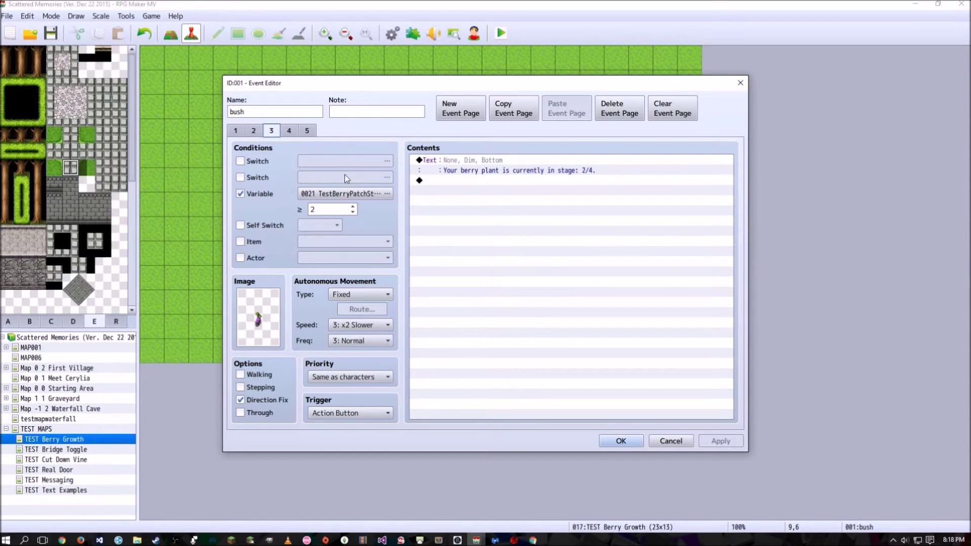
left_click(290, 130)
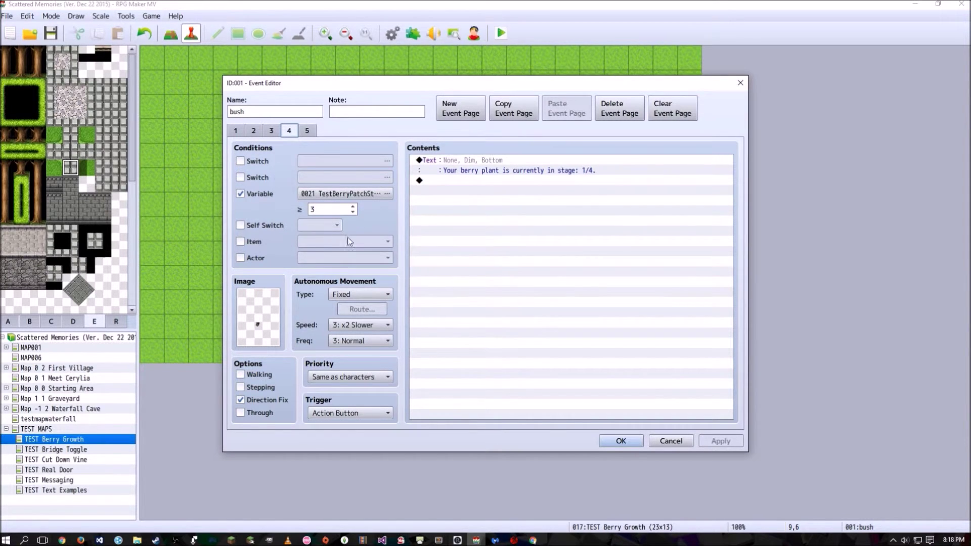
Examine page 4's growth stage message and its sprite from the Berries image sheet.
left_click(466, 162)
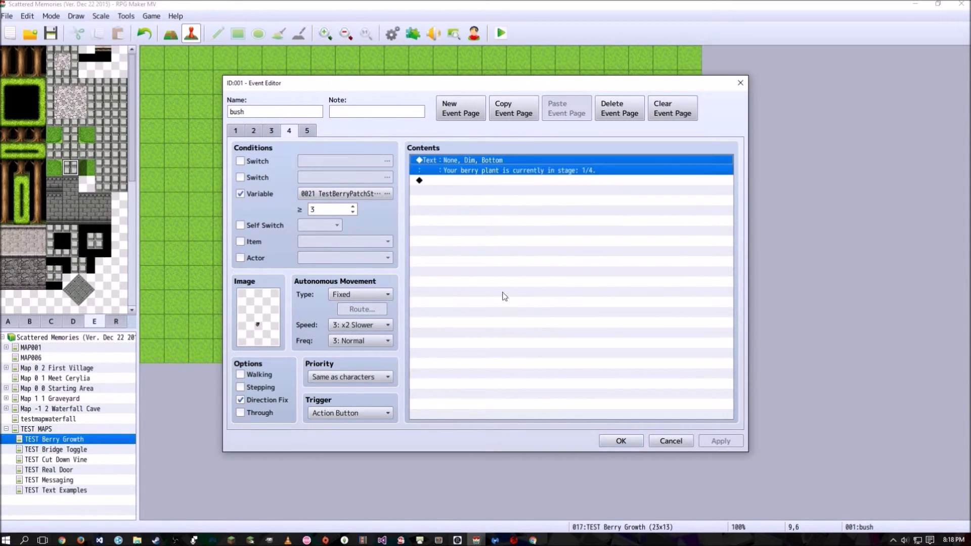
double_click(250, 324)
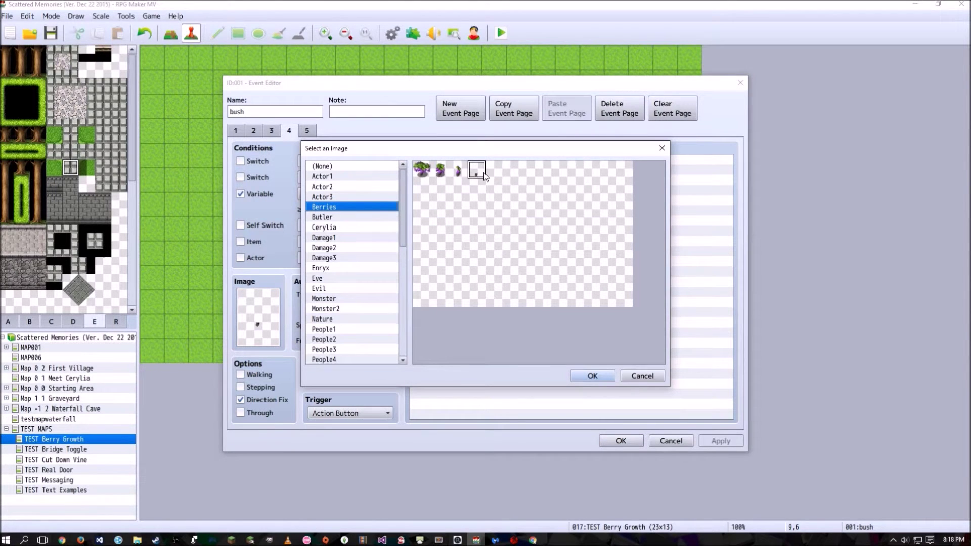
left_click(591, 375)
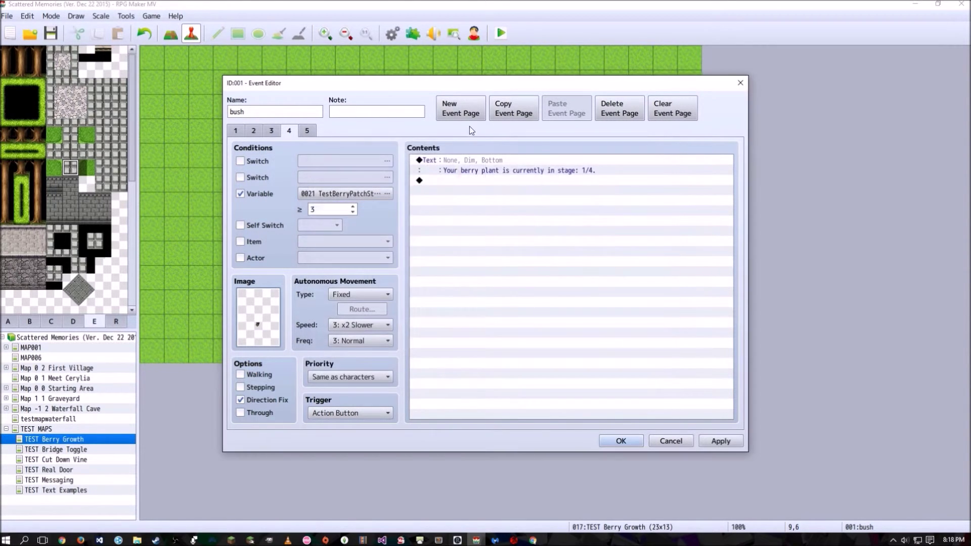
left_click(466, 172)
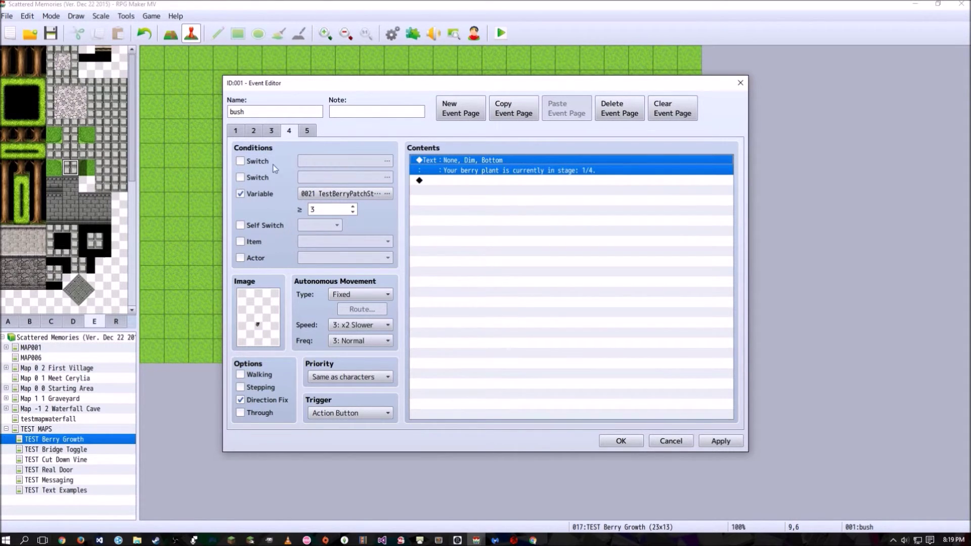
Examine page 3's growth stage message and its plant sprite in the image selection.
left_click(271, 130)
double_click(277, 302)
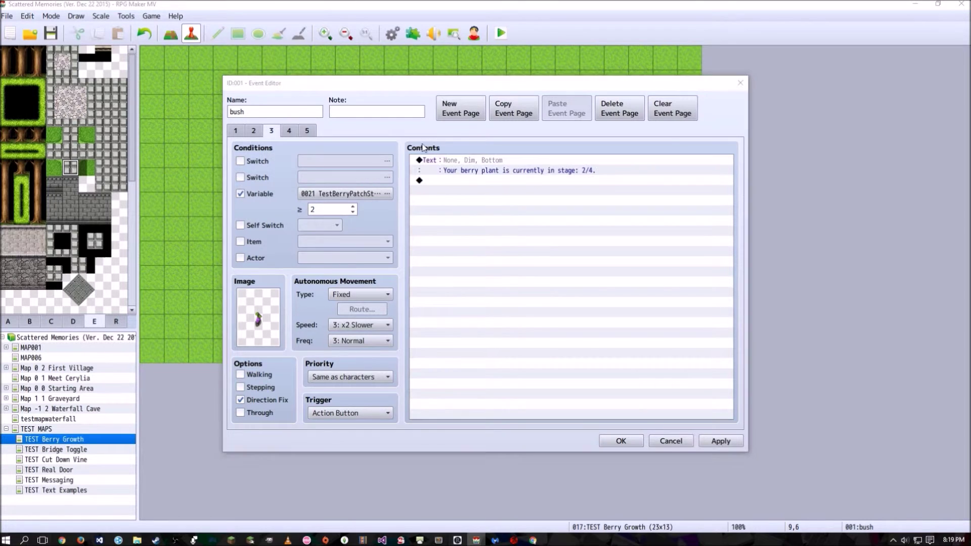
left_click(592, 377)
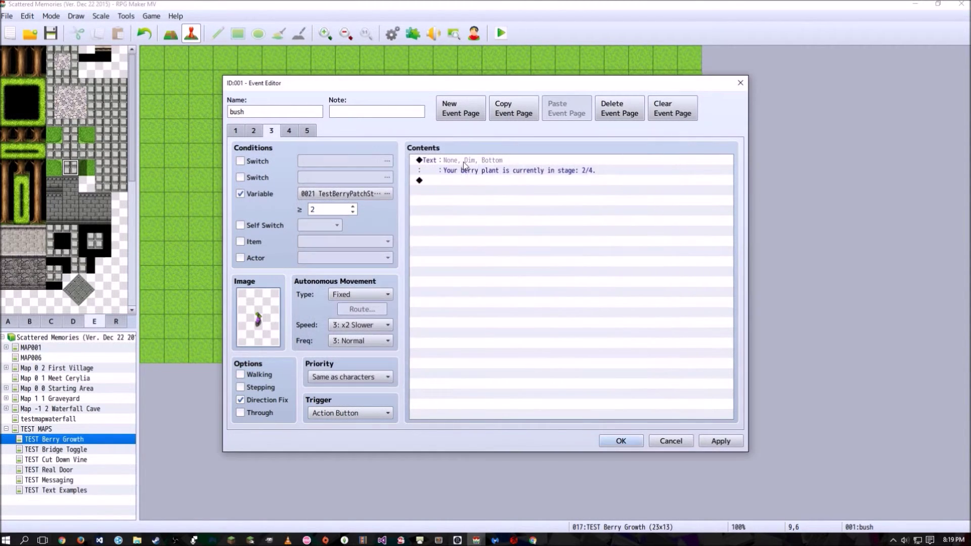
left_click(494, 234)
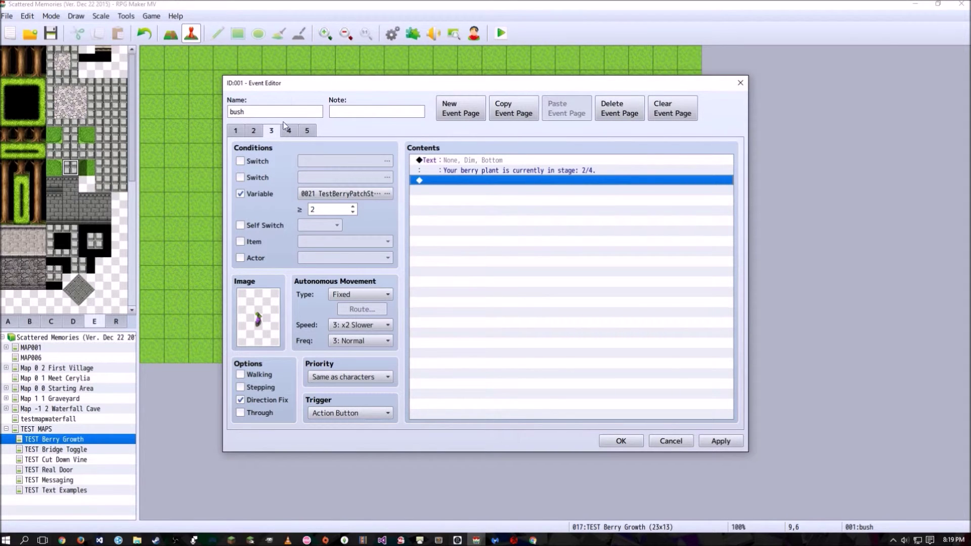
Examine page 2's growth stage message and its plant sprite in the image selection.
left_click(257, 132)
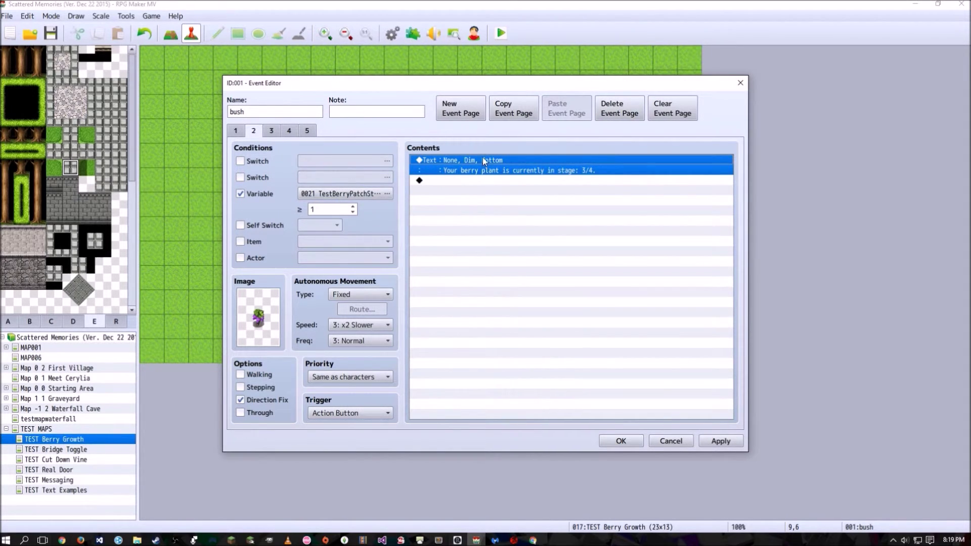
double_click(258, 317)
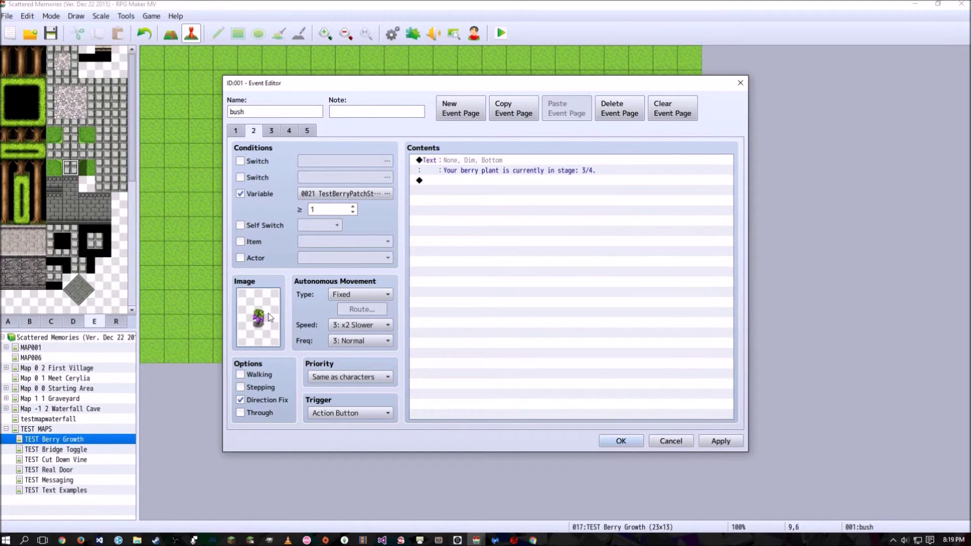
left_click(594, 375)
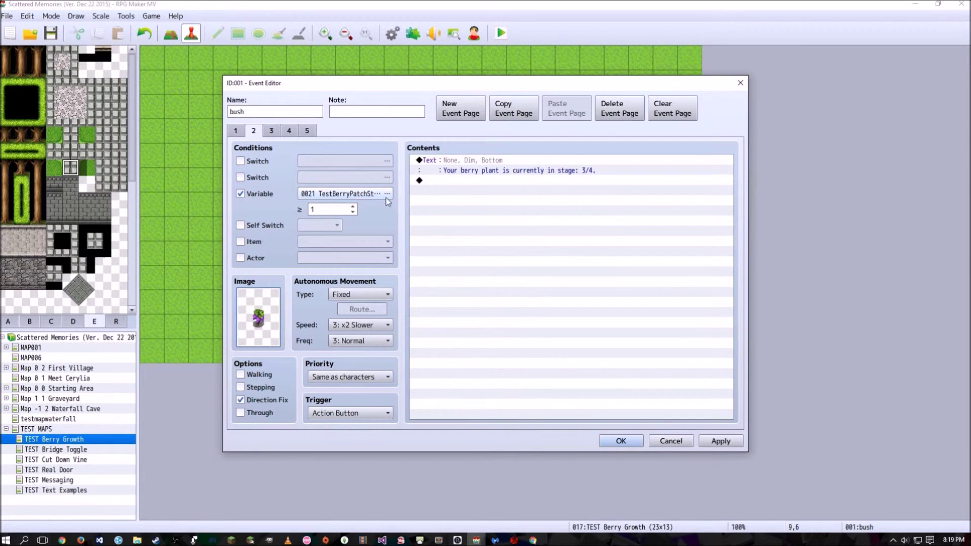
Examine page 1's fully grown plant message and its Yes and No picking choices.
left_click(235, 131)
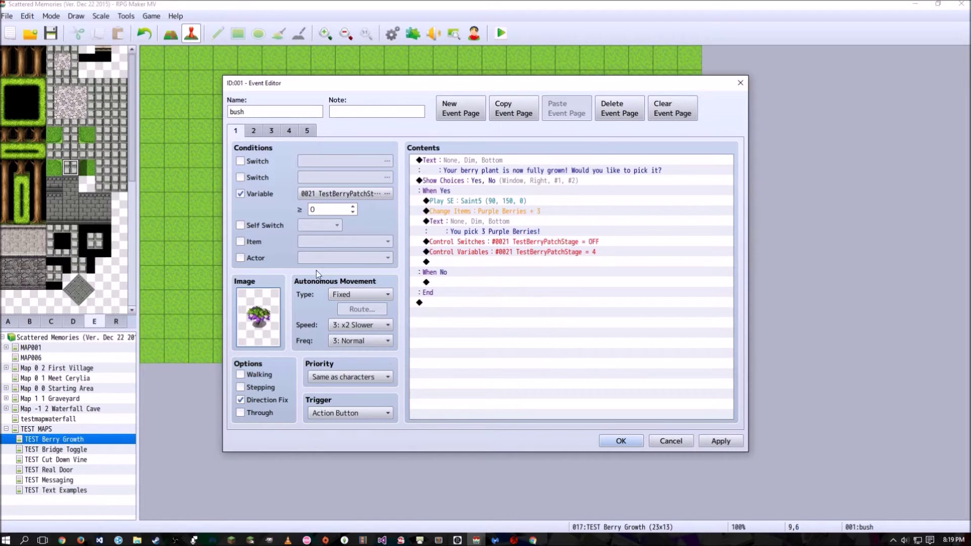
left_click(467, 165)
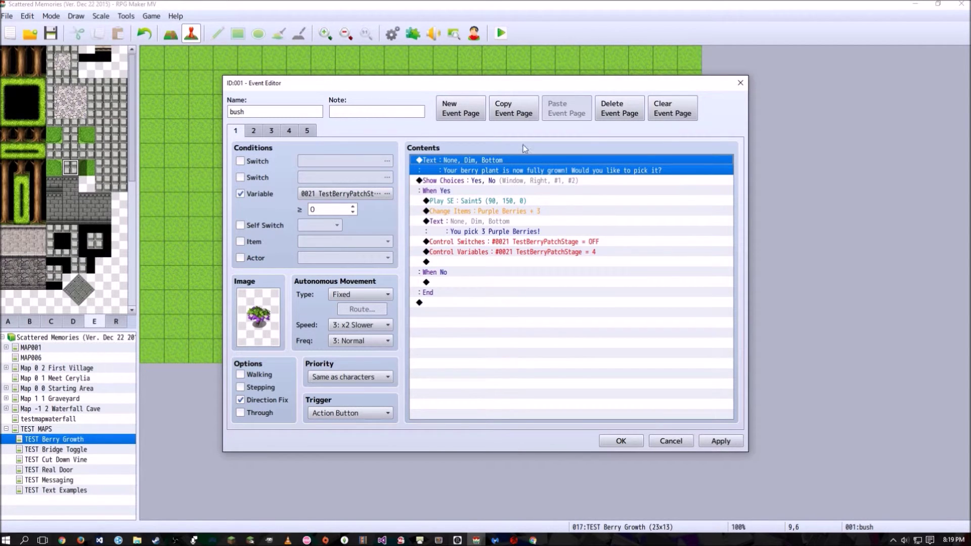
left_click(475, 180)
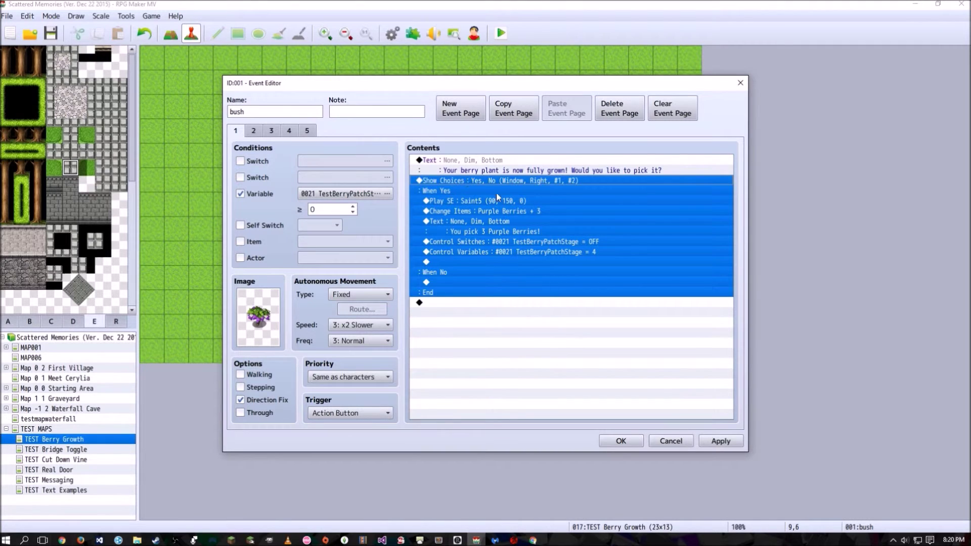
left_click(477, 273)
Open the Saint5 sound effect command in page 1's Yes branch, preview the sound and close it unchanged.
left_click(480, 200)
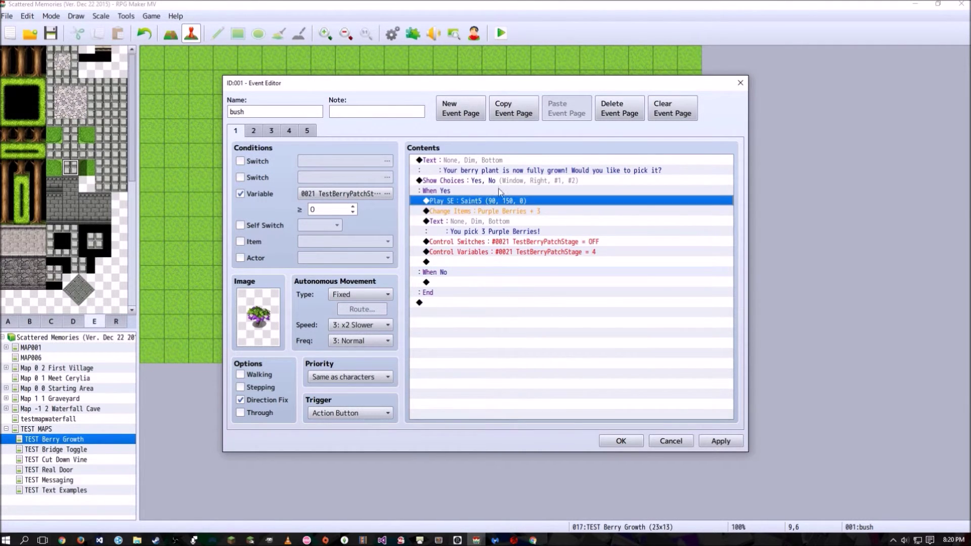
key("Insert")
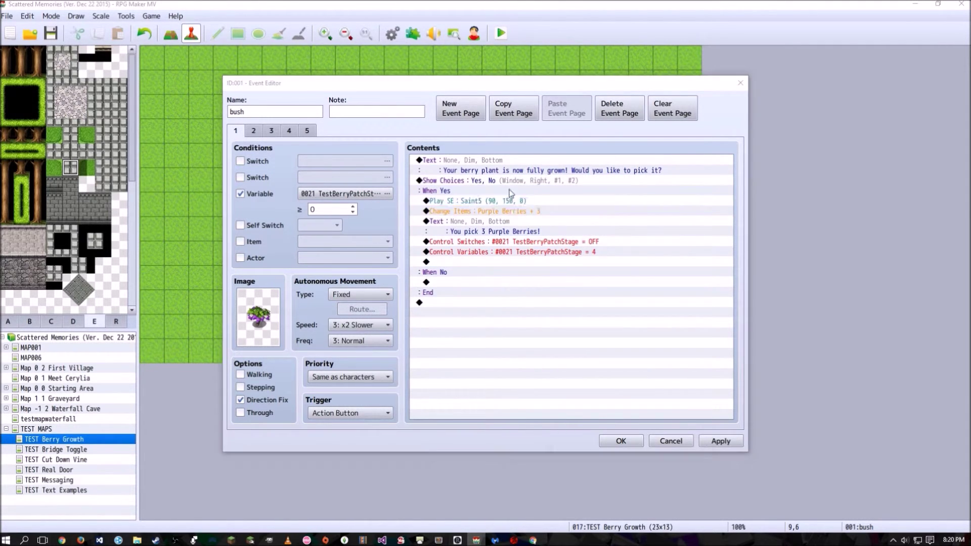
left_click(677, 440)
key("Return")
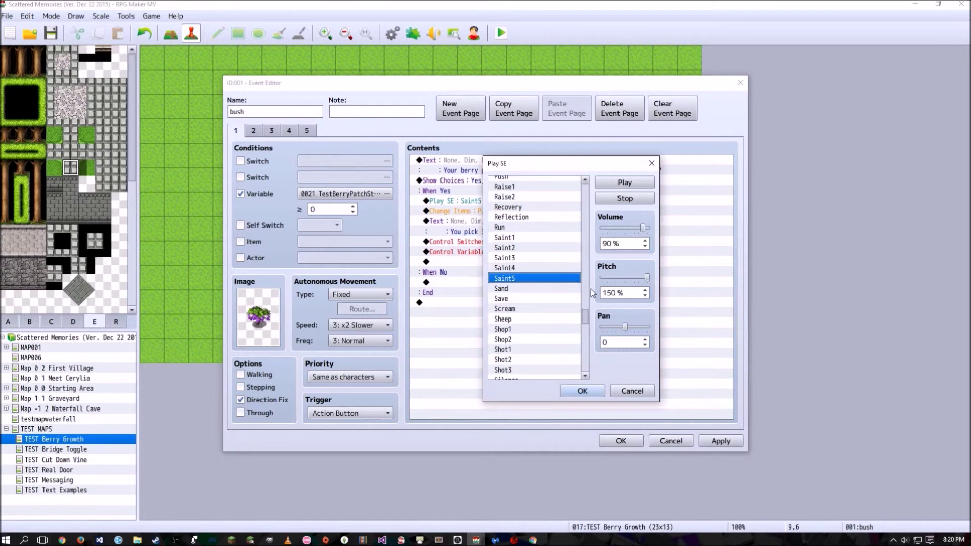
left_click(626, 183)
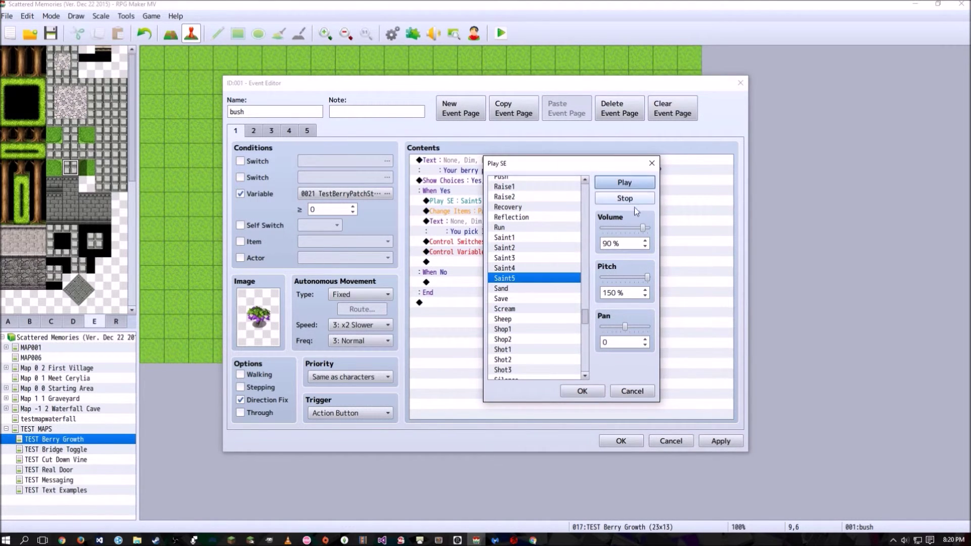
left_click(631, 392)
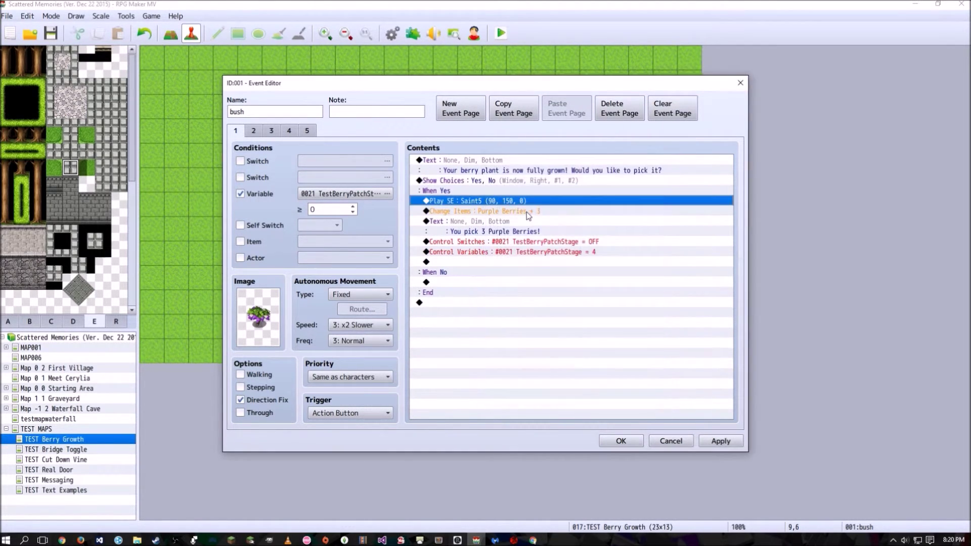
Examine the Purple Berries item change, the picking message and the TestBerryPatchStage switch command in the Yes branch.
left_click(528, 212)
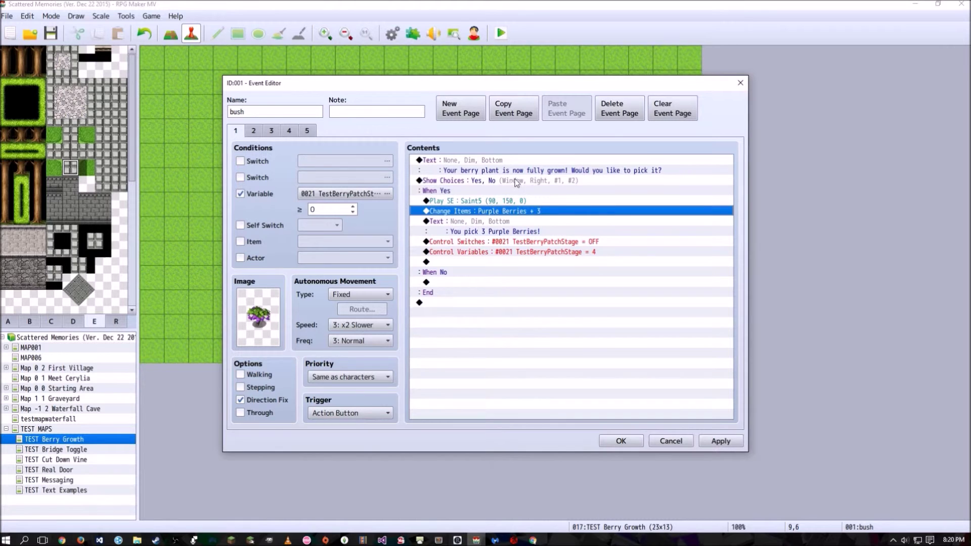
left_click(499, 230)
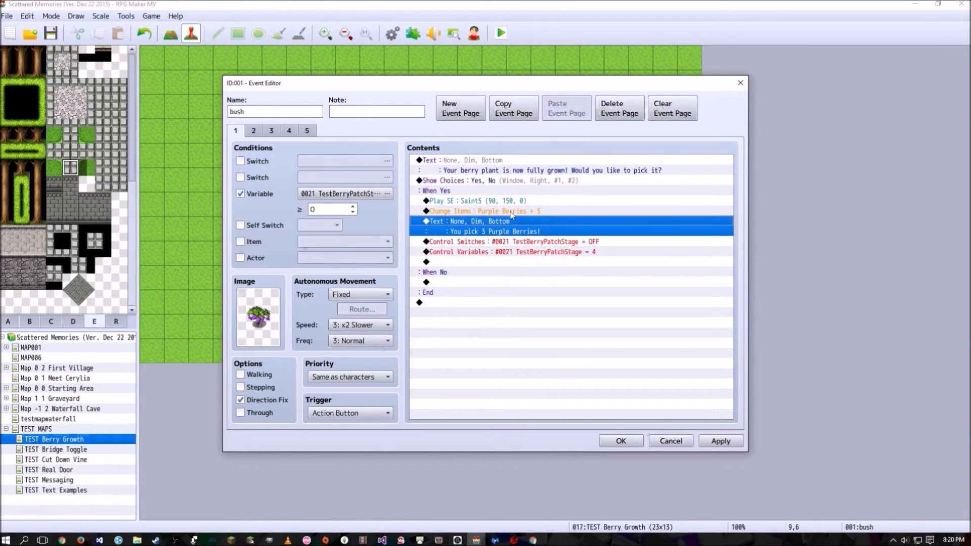
left_click(555, 242)
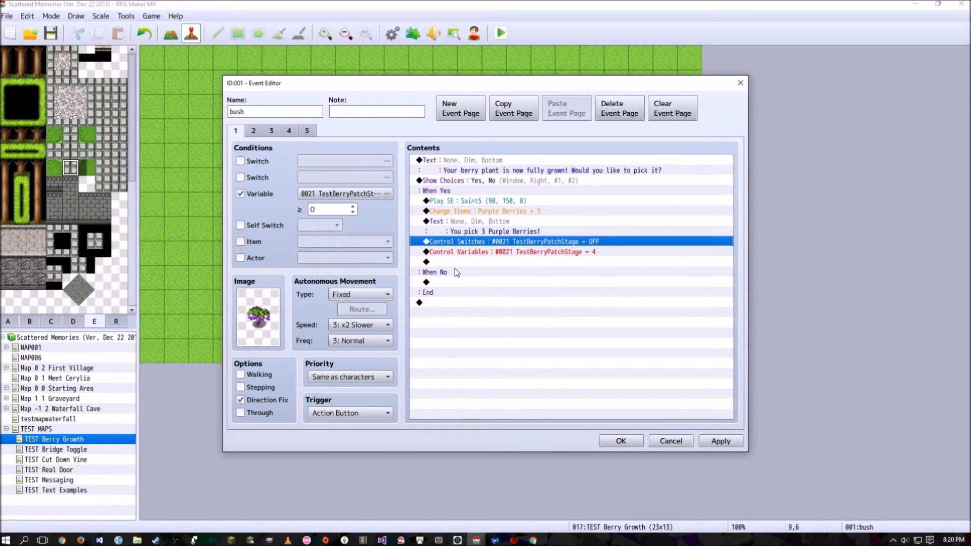
Look through the BerryPatch1 to BerryPatch4 switches from page 1's TestBerryPatchStage switch command, leaving the command unchanged.
double_click(565, 246)
left_click(601, 259)
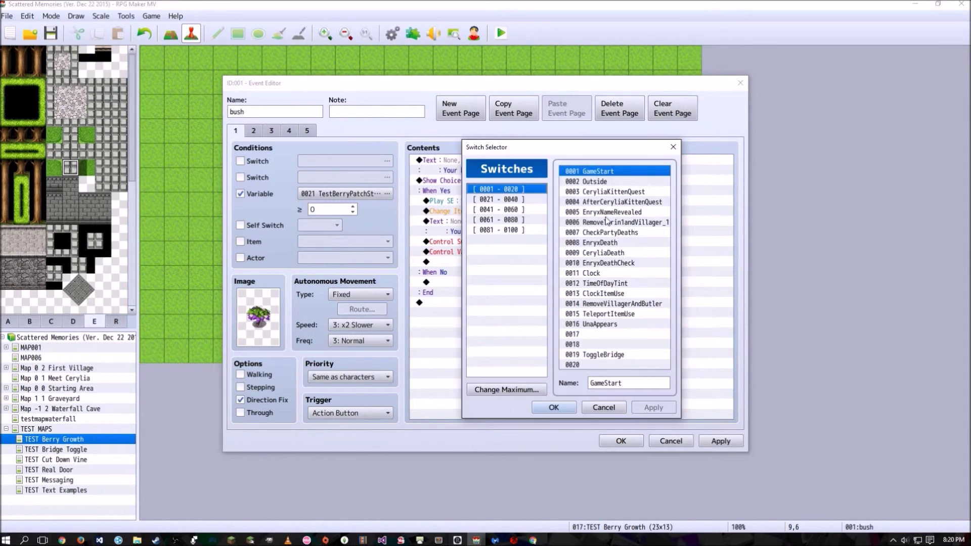
left_click(516, 201)
left_click(611, 181)
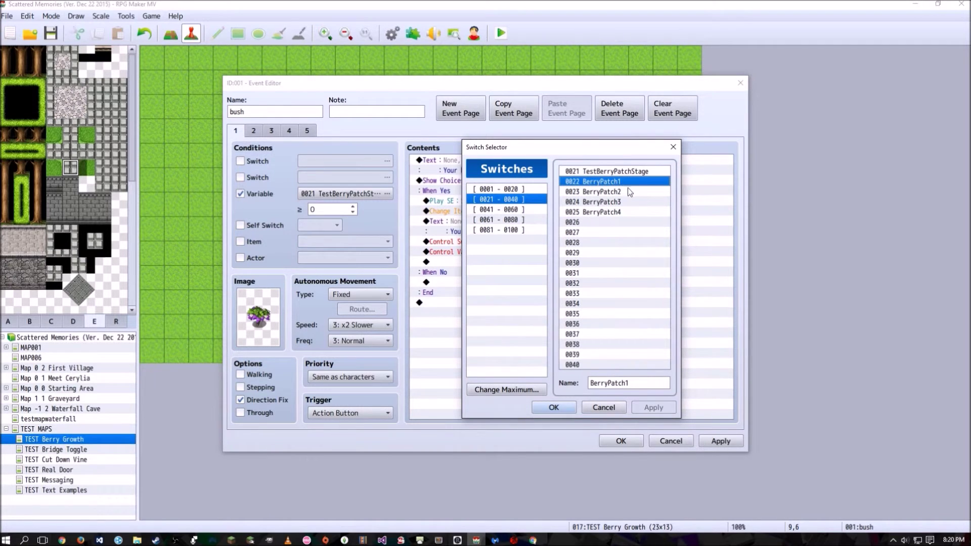
left_click(632, 192)
left_click(634, 203)
left_click(637, 212)
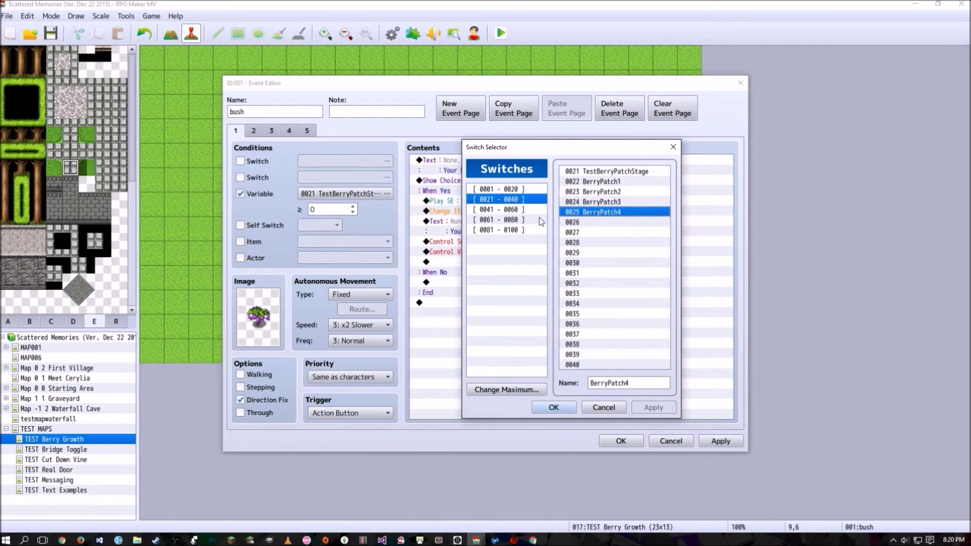
left_click(621, 404)
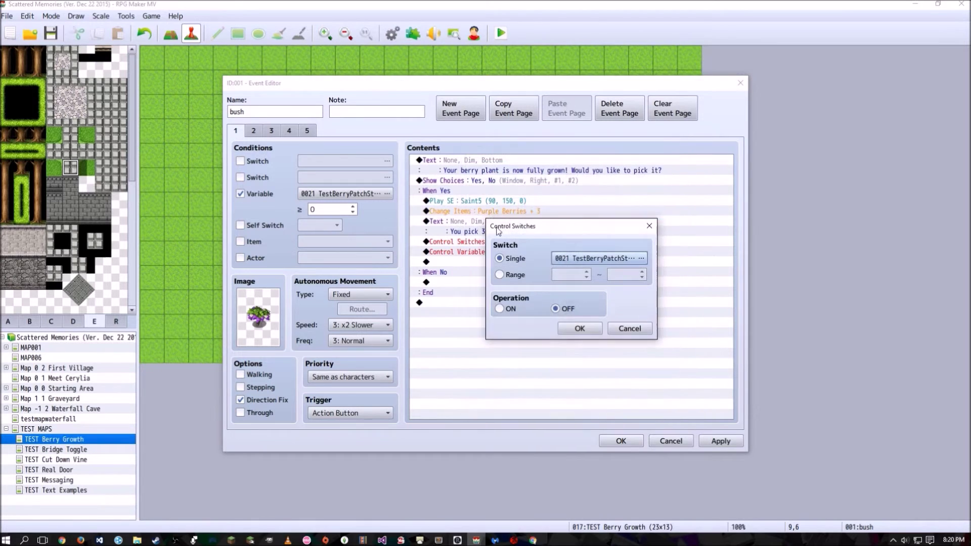
left_click(586, 330)
Look through the BerryPatch variables from page 1's TestBerryPatchStage variable command, leave it unchanged, and review both stage commands in the Yes branch.
left_click(510, 262)
left_click(525, 251)
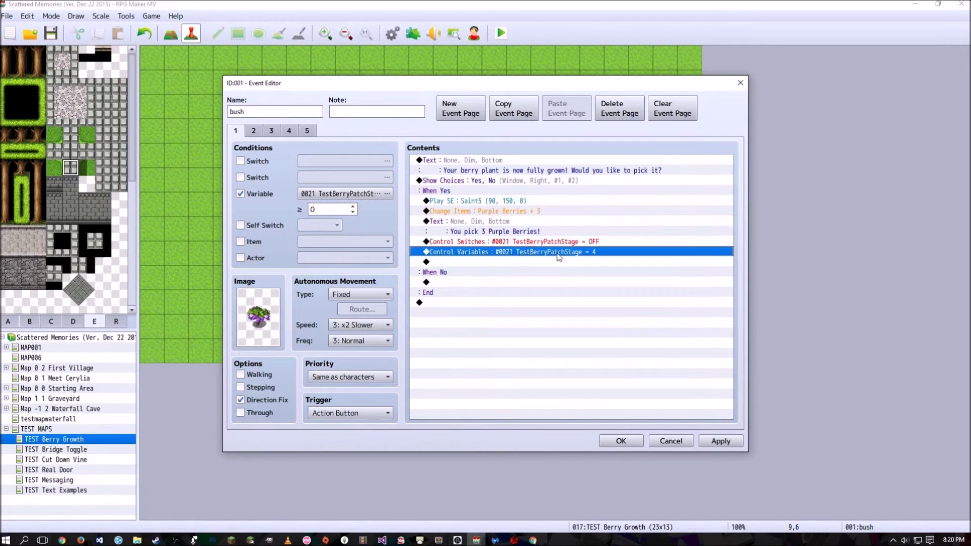
double_click(528, 251)
left_click(567, 206)
left_click(515, 200)
left_click(598, 181)
key("Down")
key("Down")
key("Down")
key("Down")
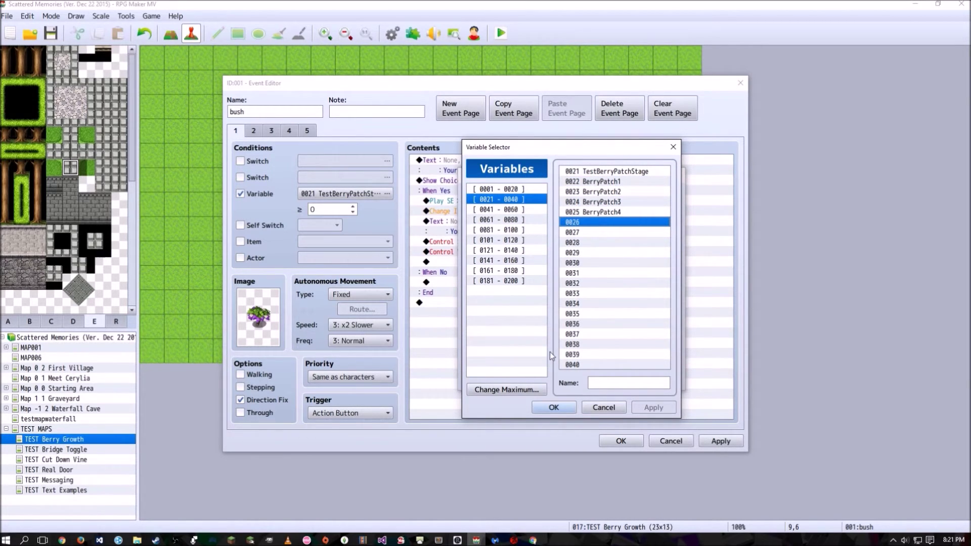
left_click(607, 406)
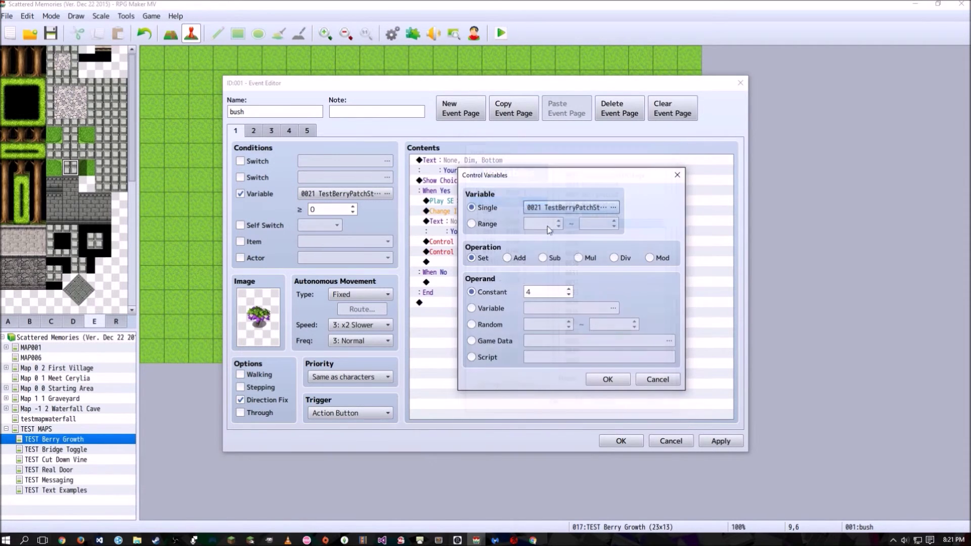
left_click(642, 384)
left_click(690, 241)
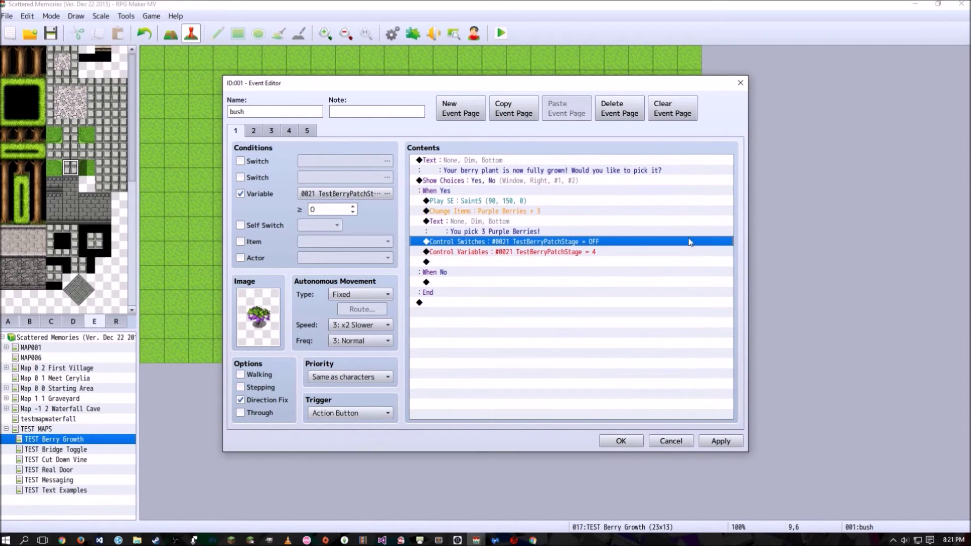
left_click(589, 252)
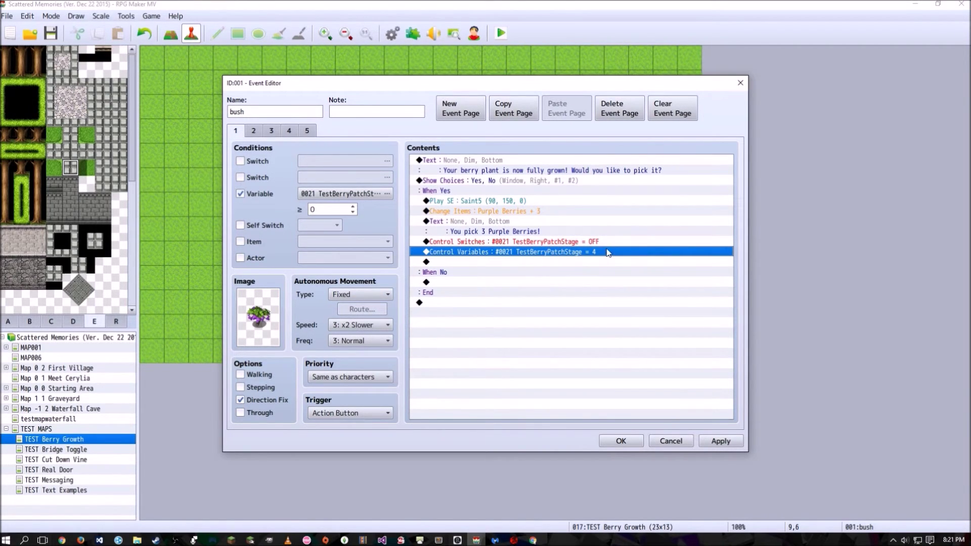
Examine page 5's planting commands, including the Watering Jug condition and the Purple Berries choices, and close the bush event.
left_click(302, 133)
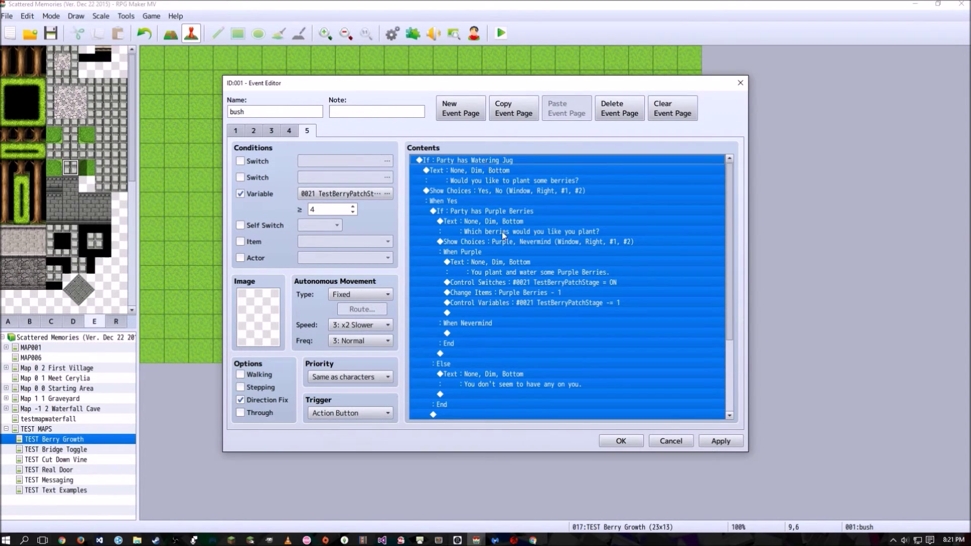
left_click_drag(506, 242, 559, 312)
left_click(440, 161)
left_click(514, 172)
scroll(542, 291, "down", 3)
scroll(542, 291, "up", 1)
scroll(542, 291, "up", 1)
key("Escape")
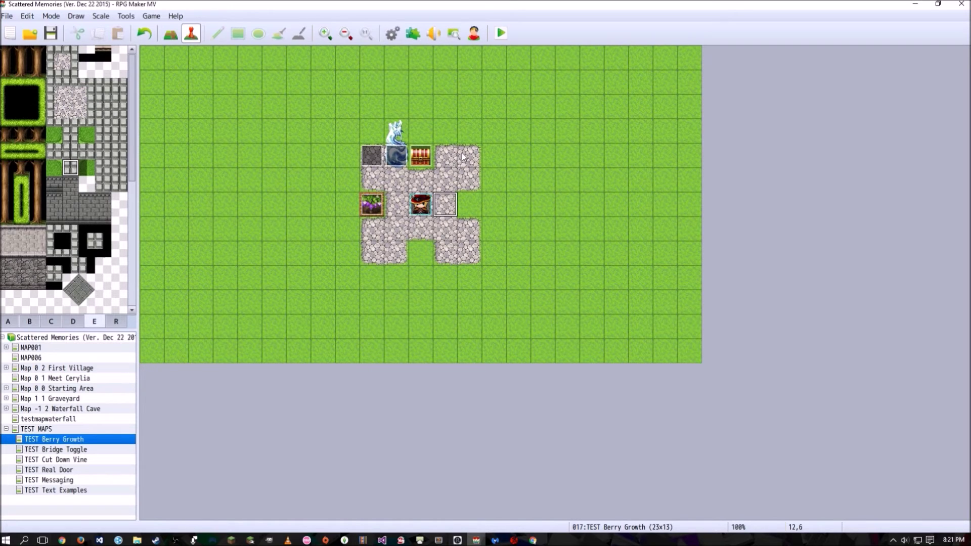
left_click(411, 196)
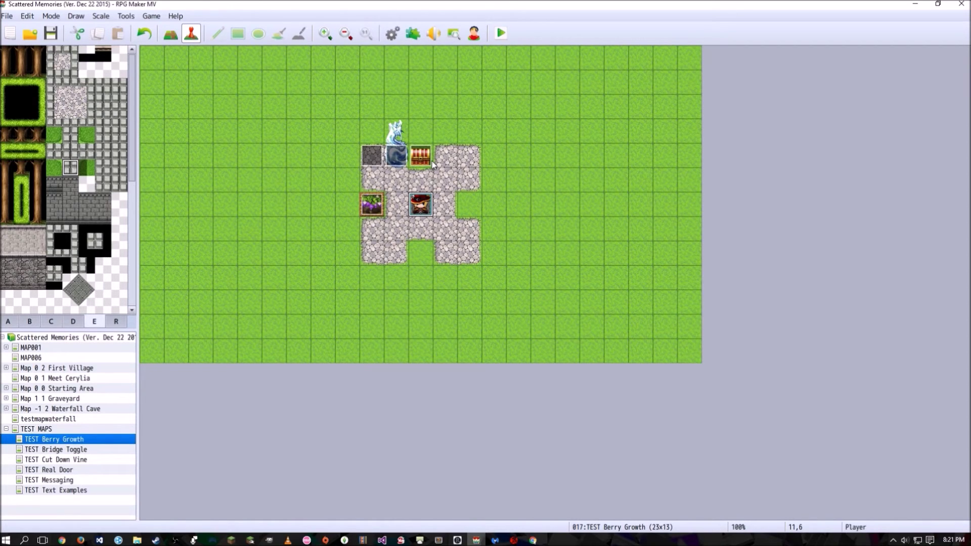
left_click(431, 161)
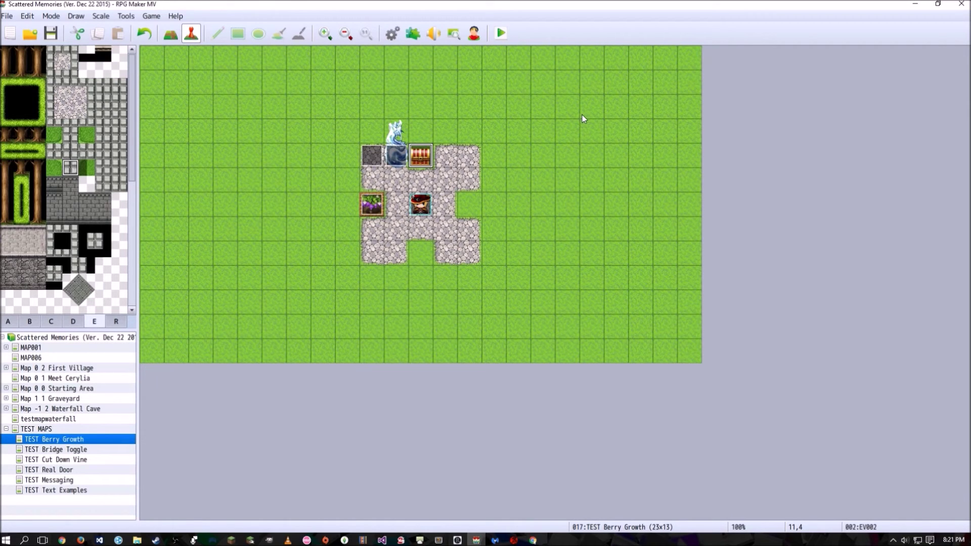
left_click(396, 203)
left_click(420, 204)
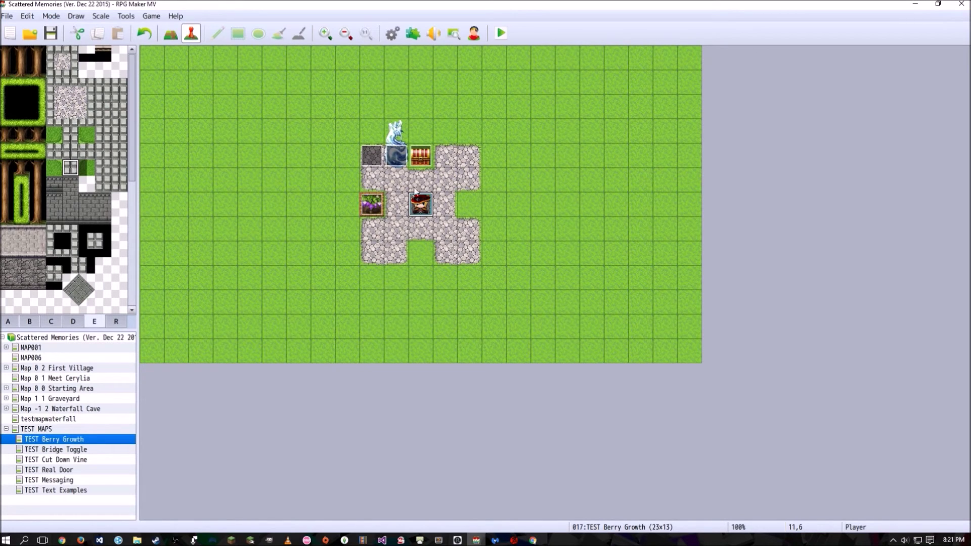
left_click(397, 200)
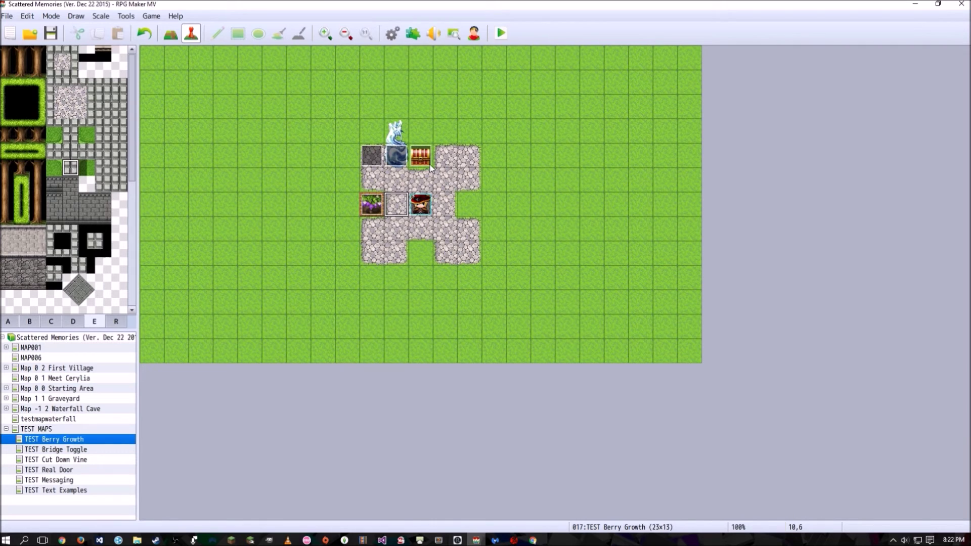
double_click(372, 204)
left_click(634, 442)
left_click(421, 204)
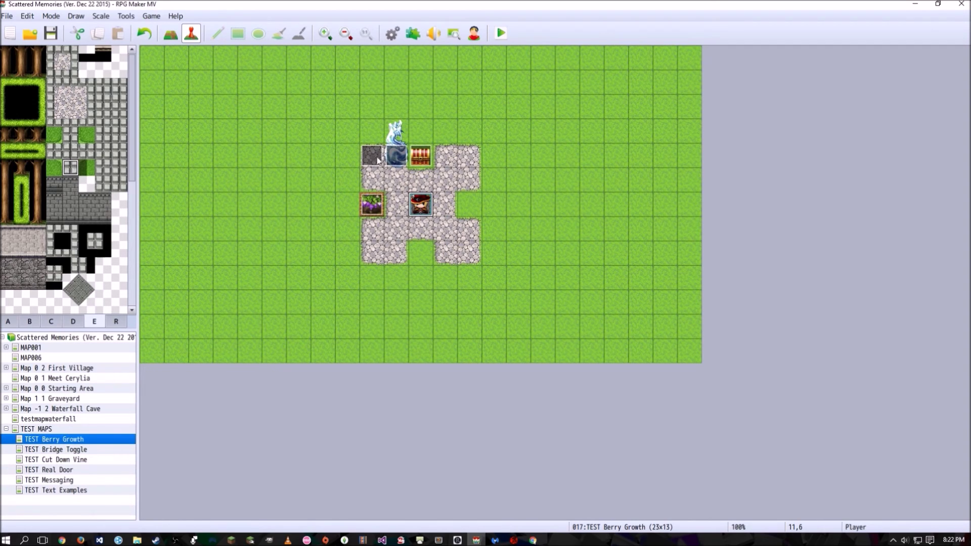
left_click(404, 184)
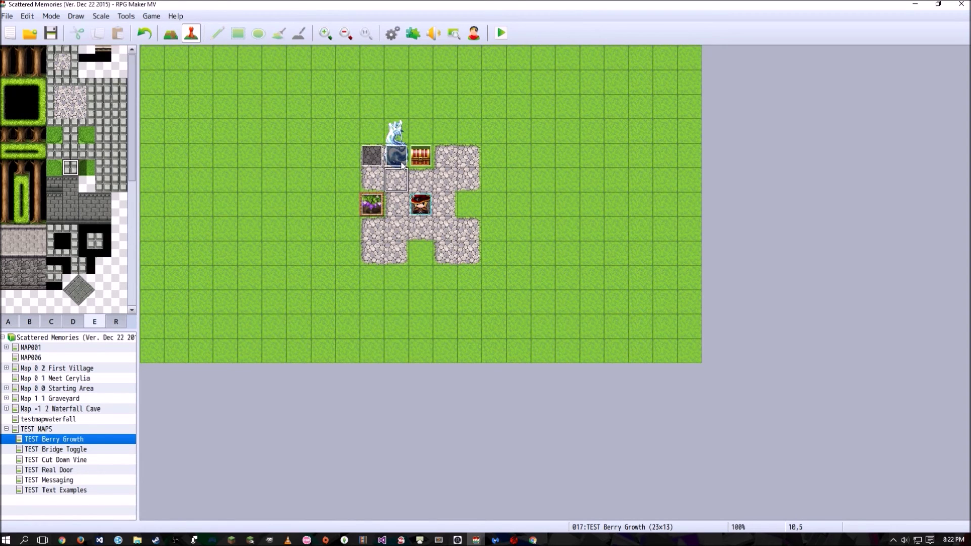
left_click(445, 228)
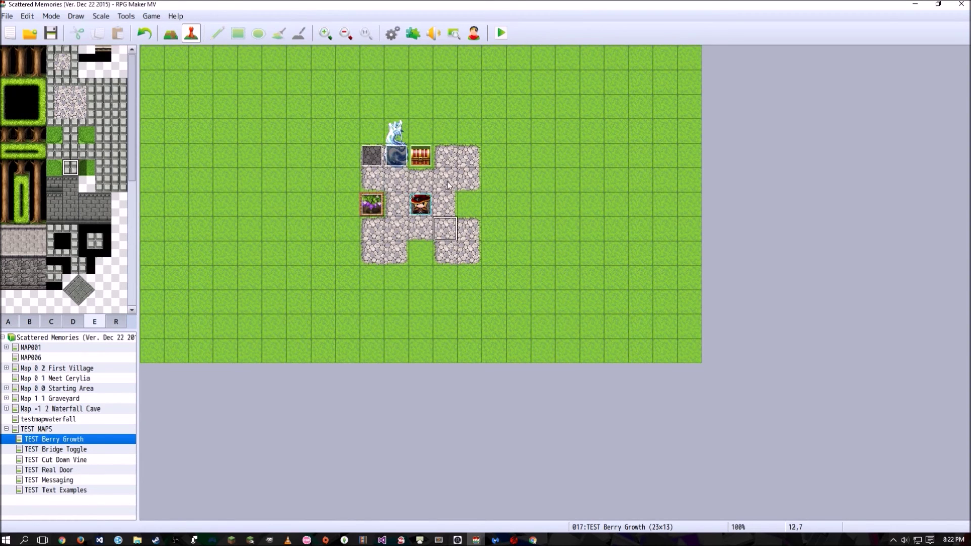
key("Left")
key("Left")
key("Up")
key("Up")
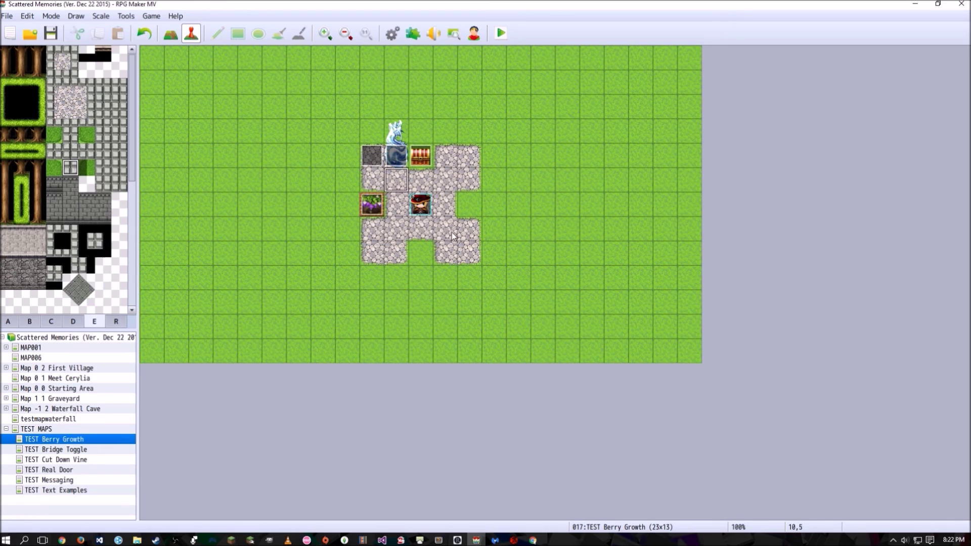
key("Right")
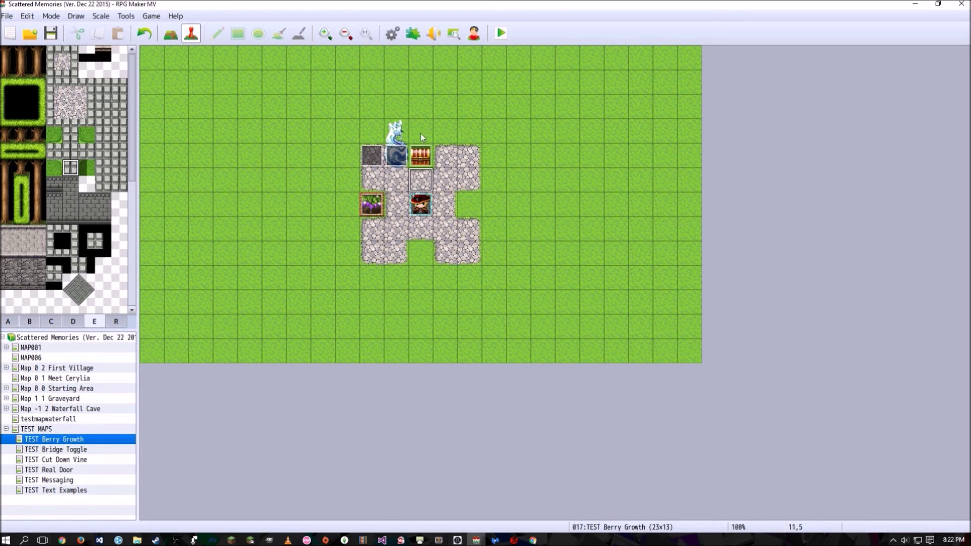
key("Left")
key("Left")
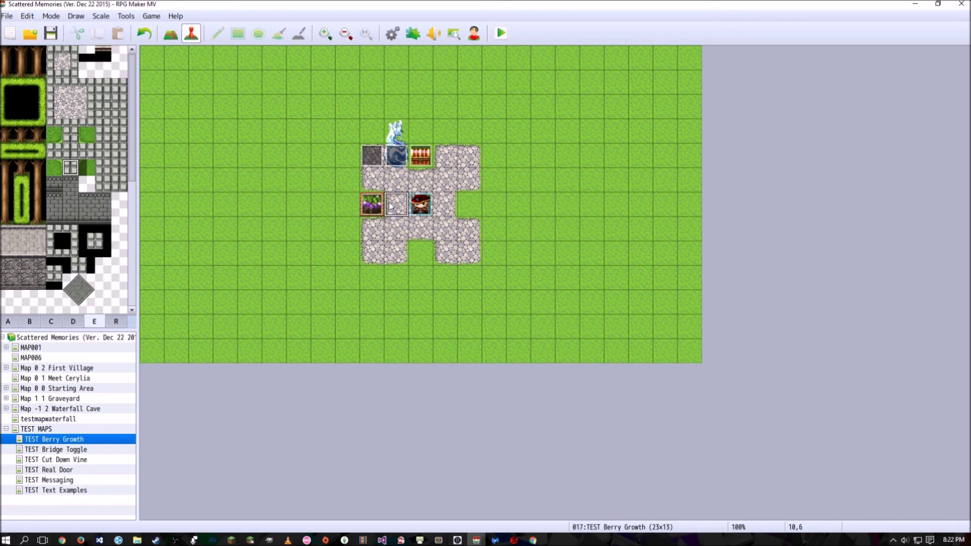
left_click(412, 181)
left_click(498, 174)
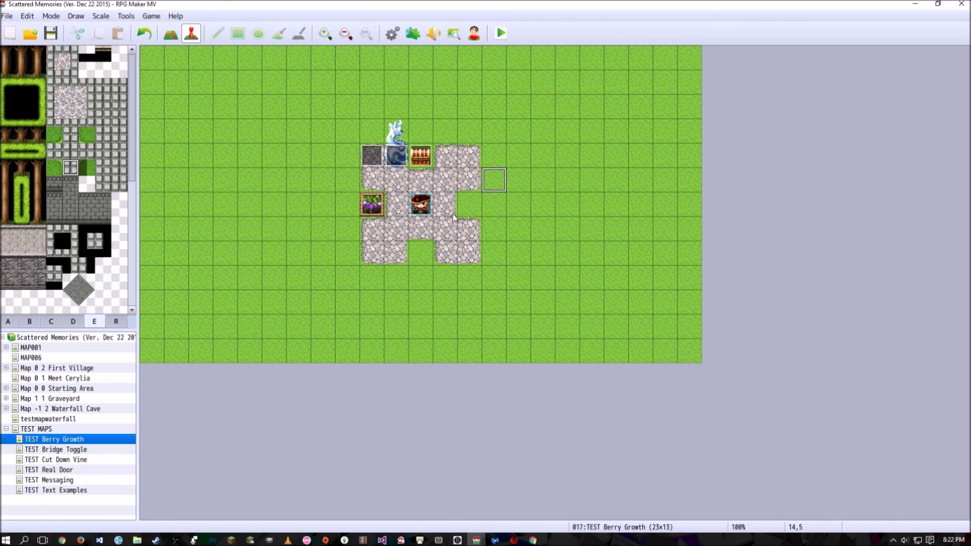